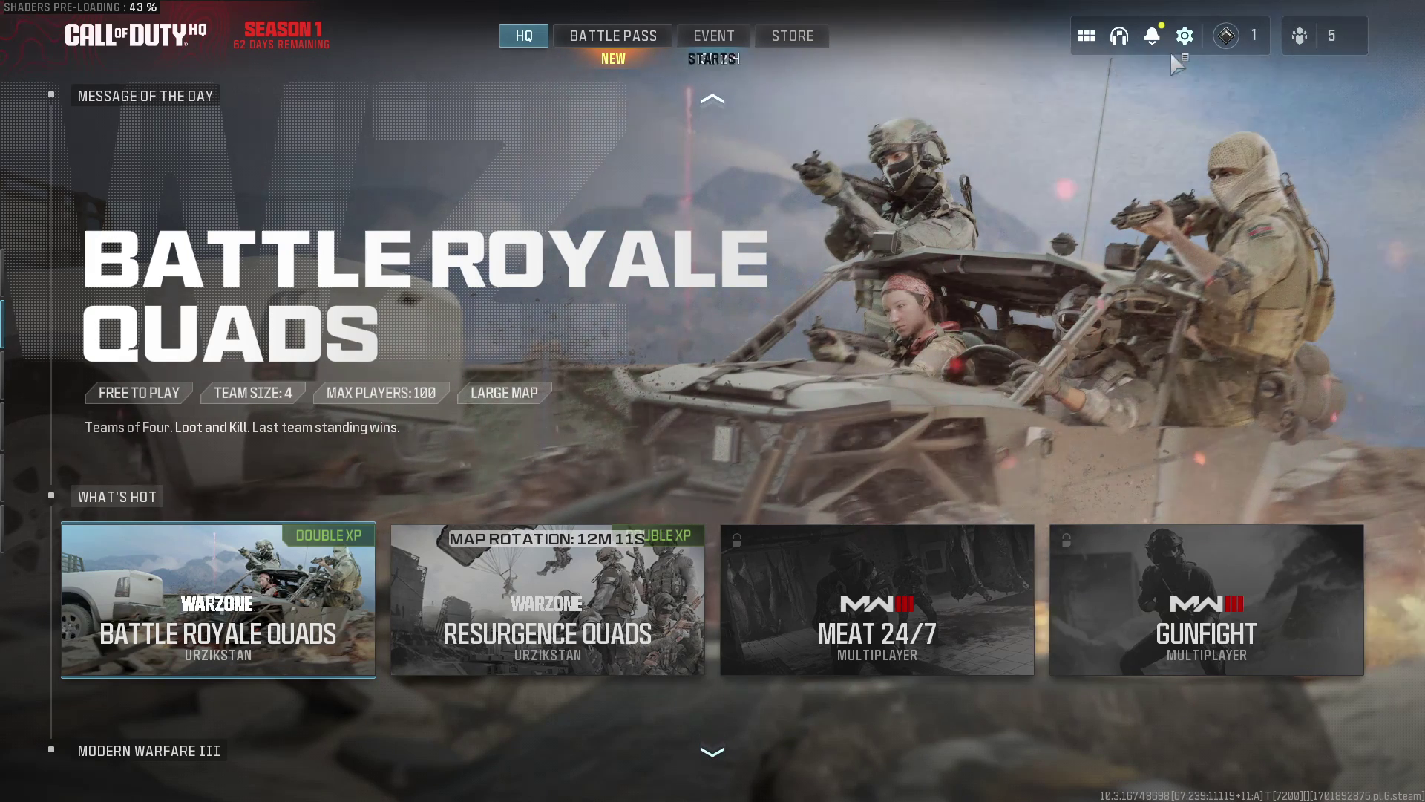
Step: Open Warzone's Settings panel with the gear icon at the top right of the HQ screen
left_click(1183, 36)
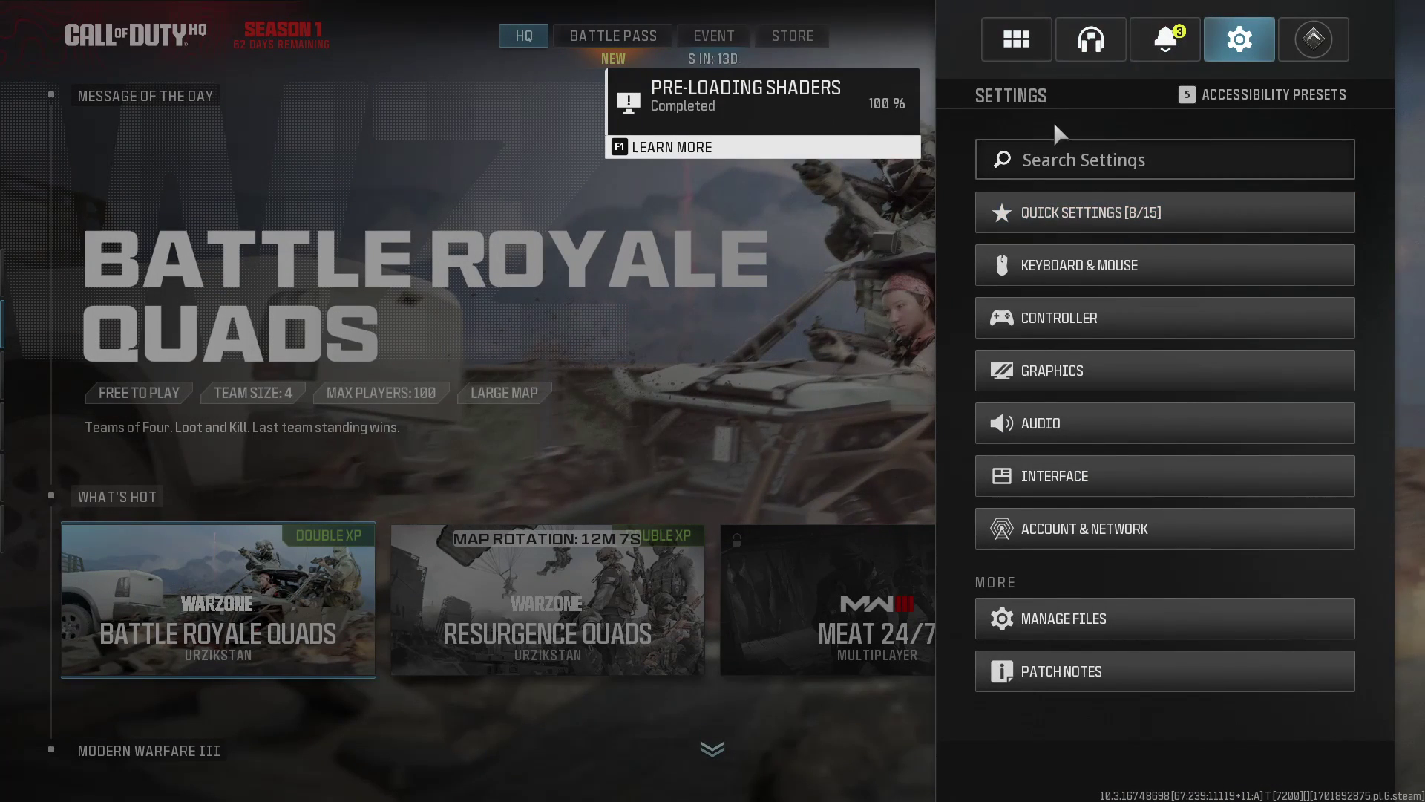
Step: Go from Quick Settings to the Graphics settings' Display tab
left_click(1094, 212)
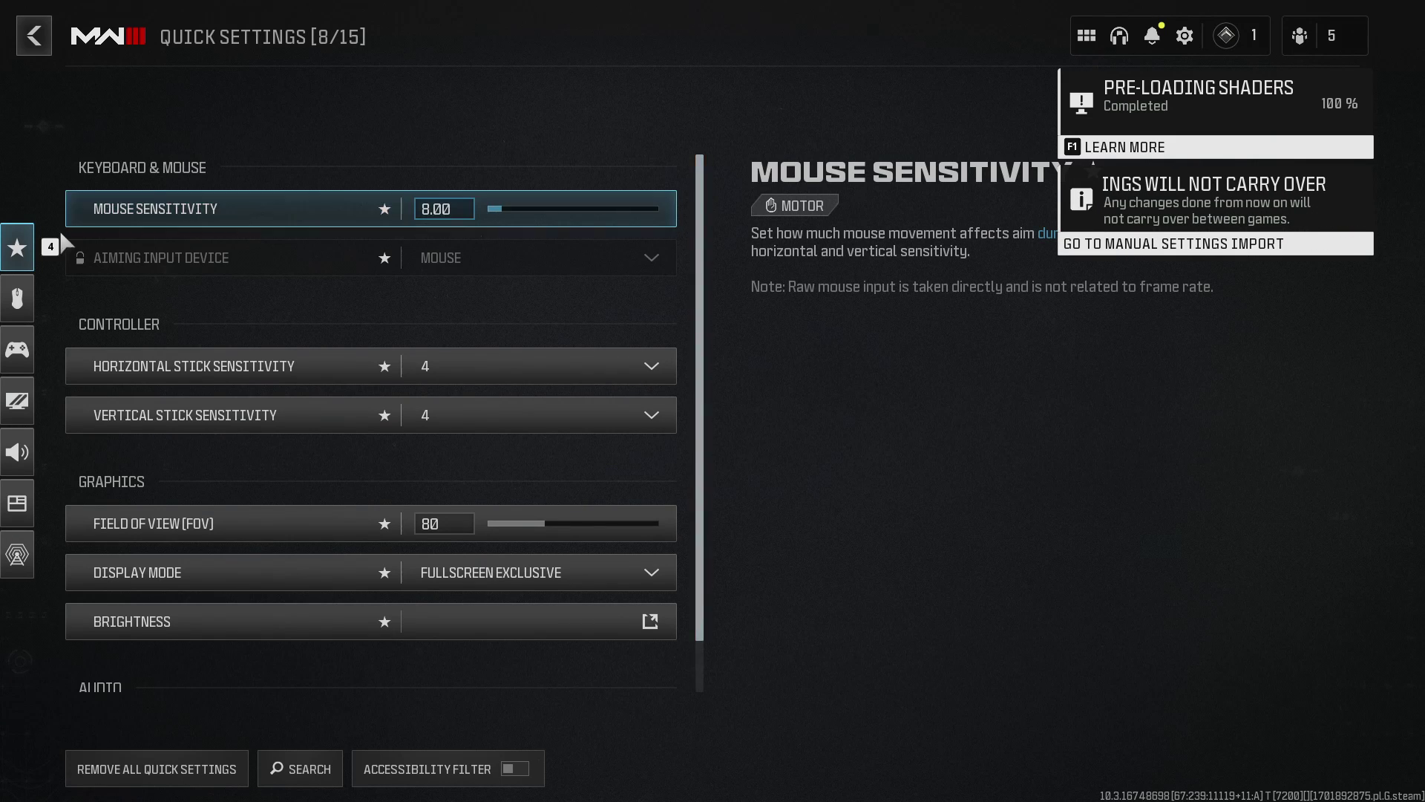
mouse_move(22, 297)
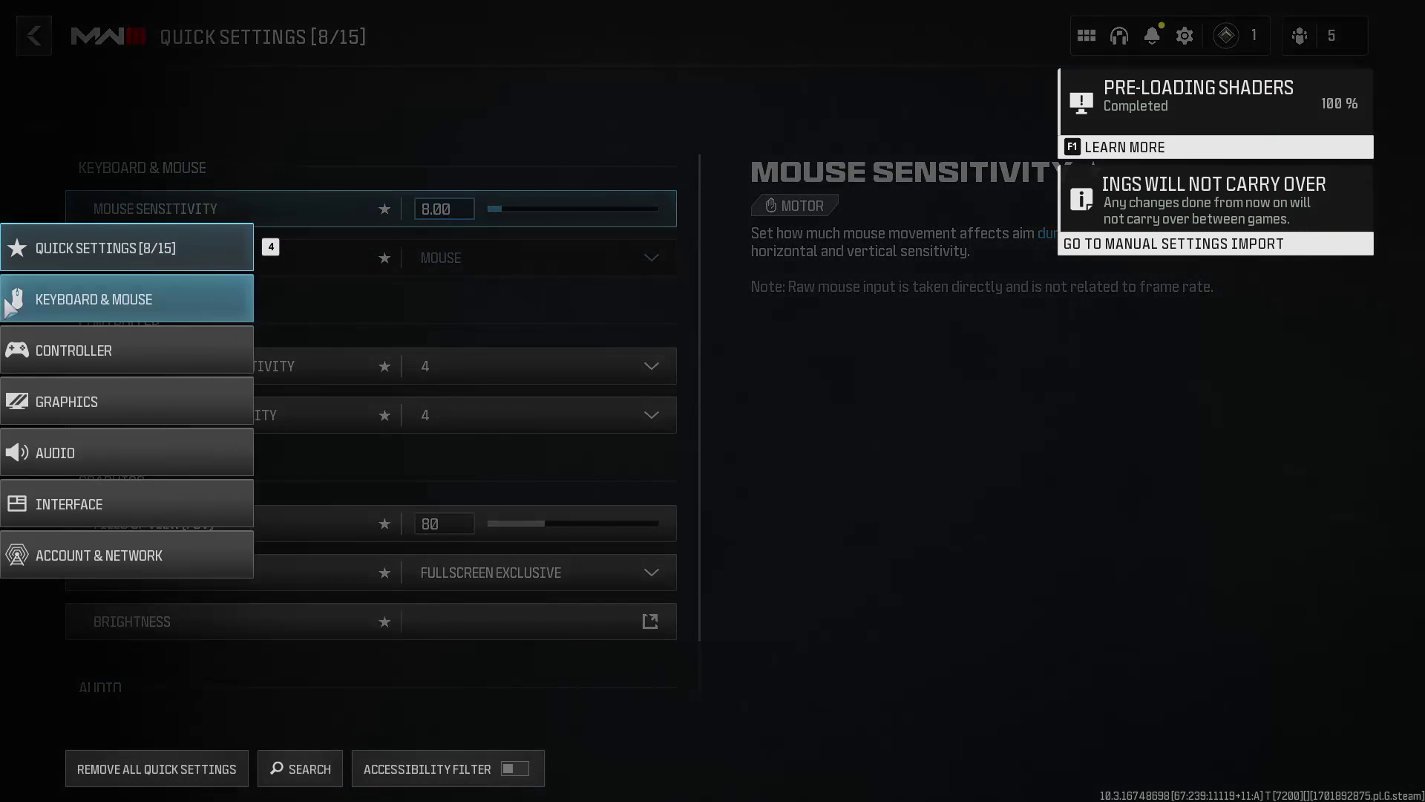
left_click(118, 402)
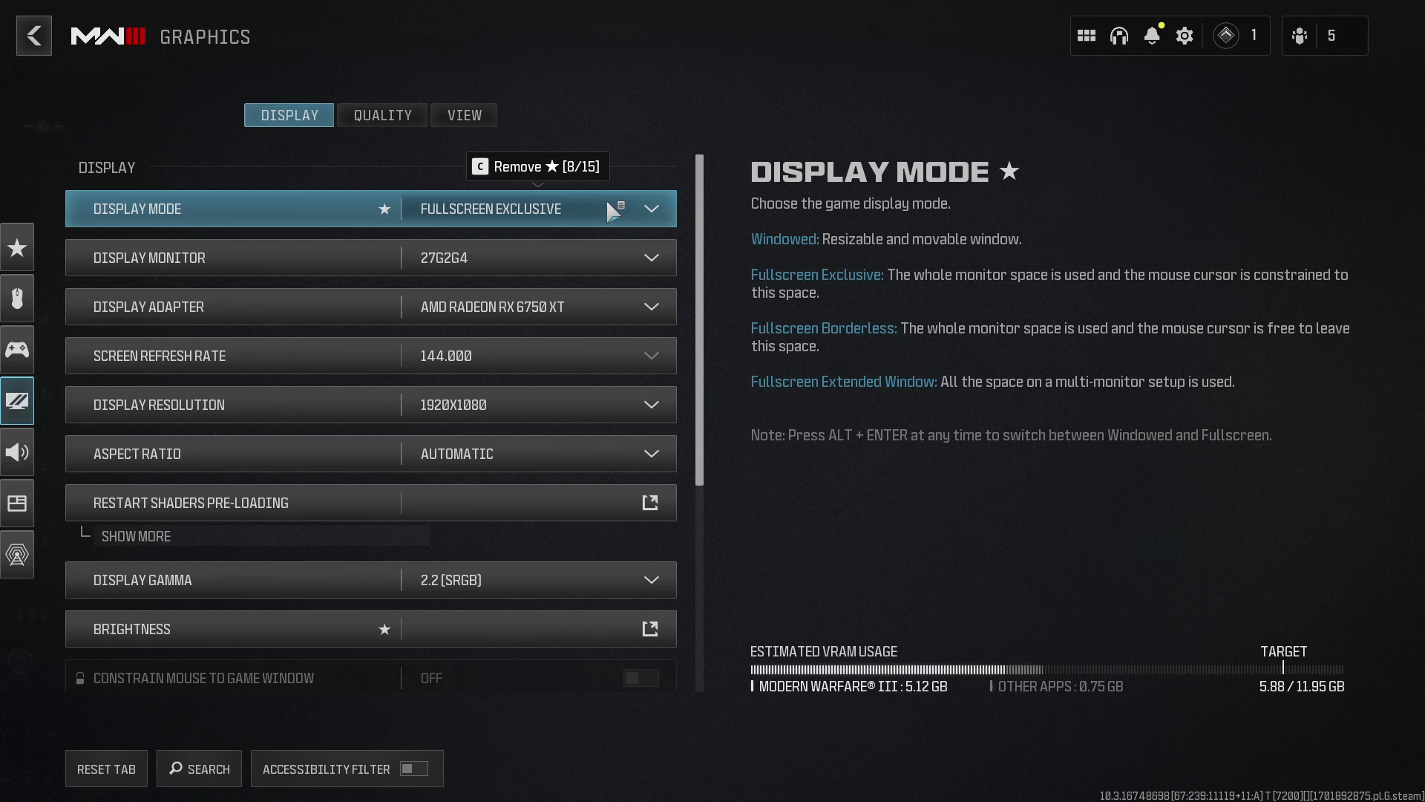
Step: Change the Display Mode dropdown from Fullscreen Exclusive to Fullscreen Borderless
left_click(606, 198)
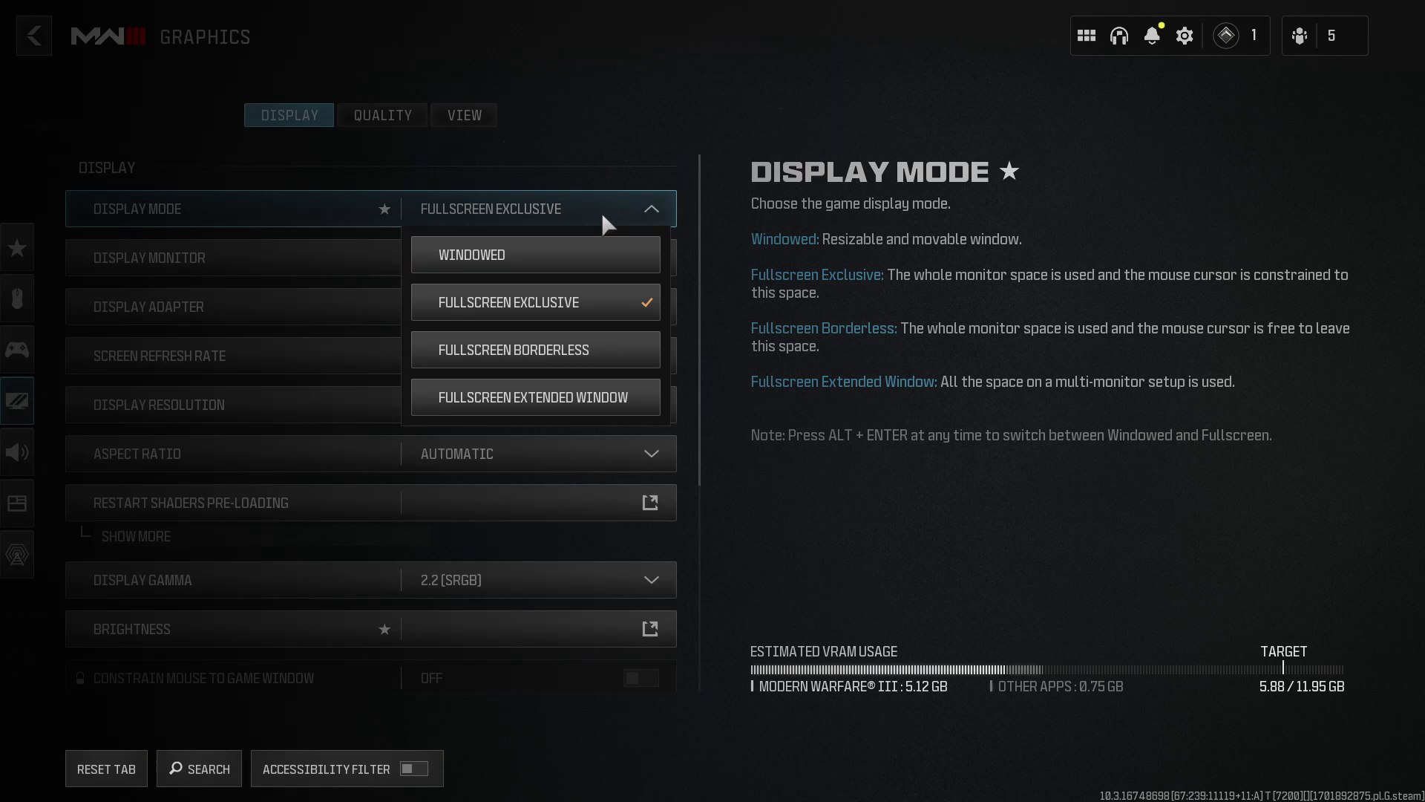
left_click(569, 355)
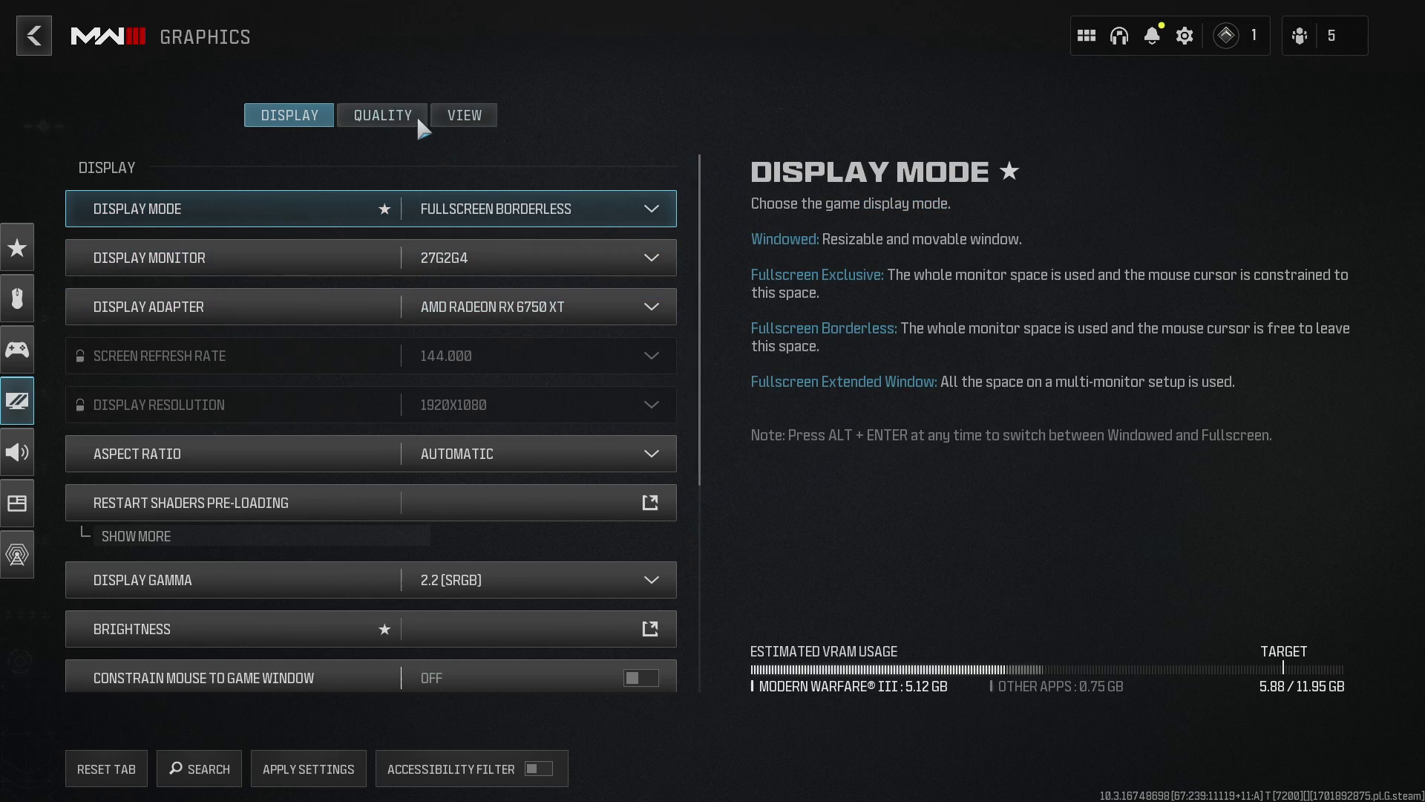
Step: Apply the borderless display change and move to the Quality tab
left_click(387, 118)
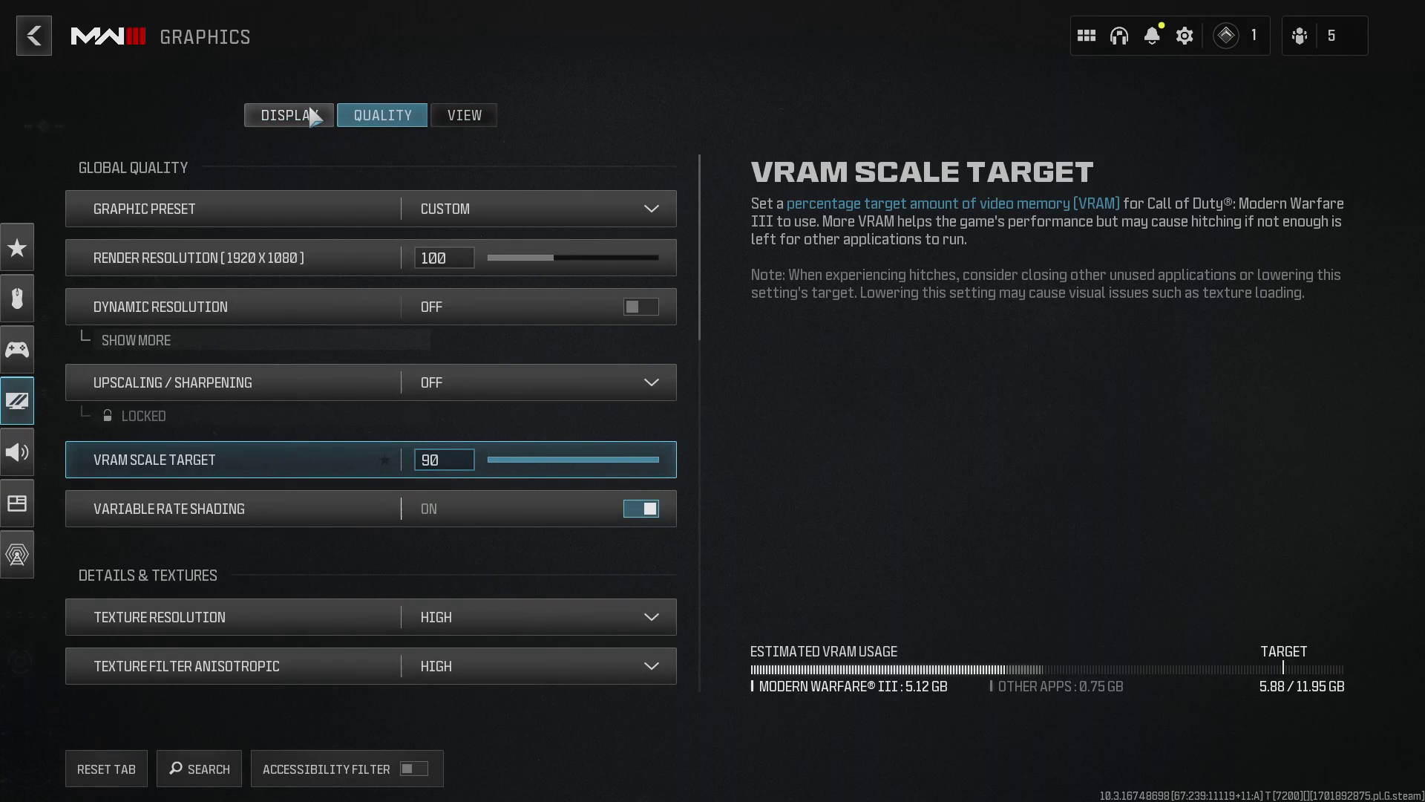
left_click(318, 117)
left_click(421, 121)
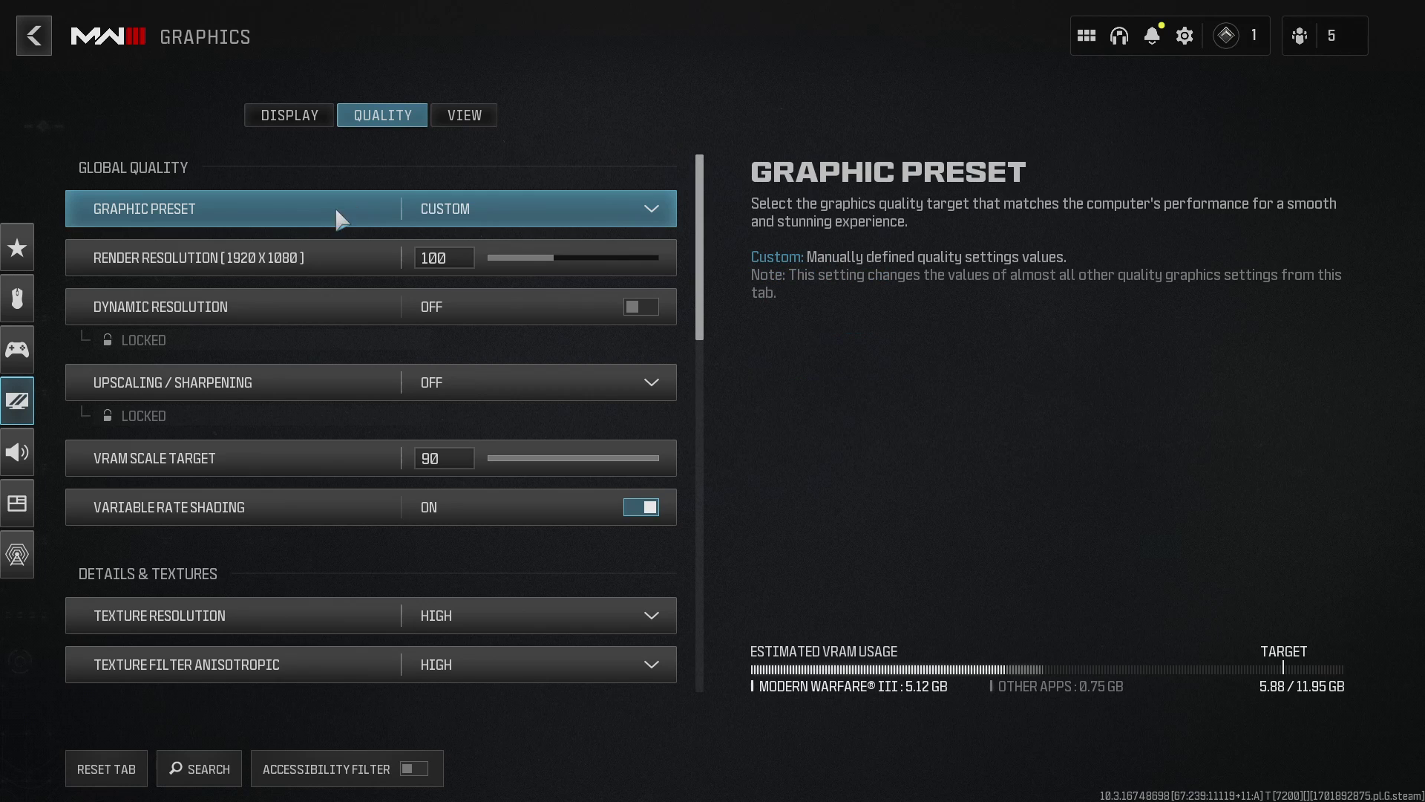
Step: Set Graphic Preset to Minimum and apply, then switch it to Basic and Extreme
left_click(550, 217)
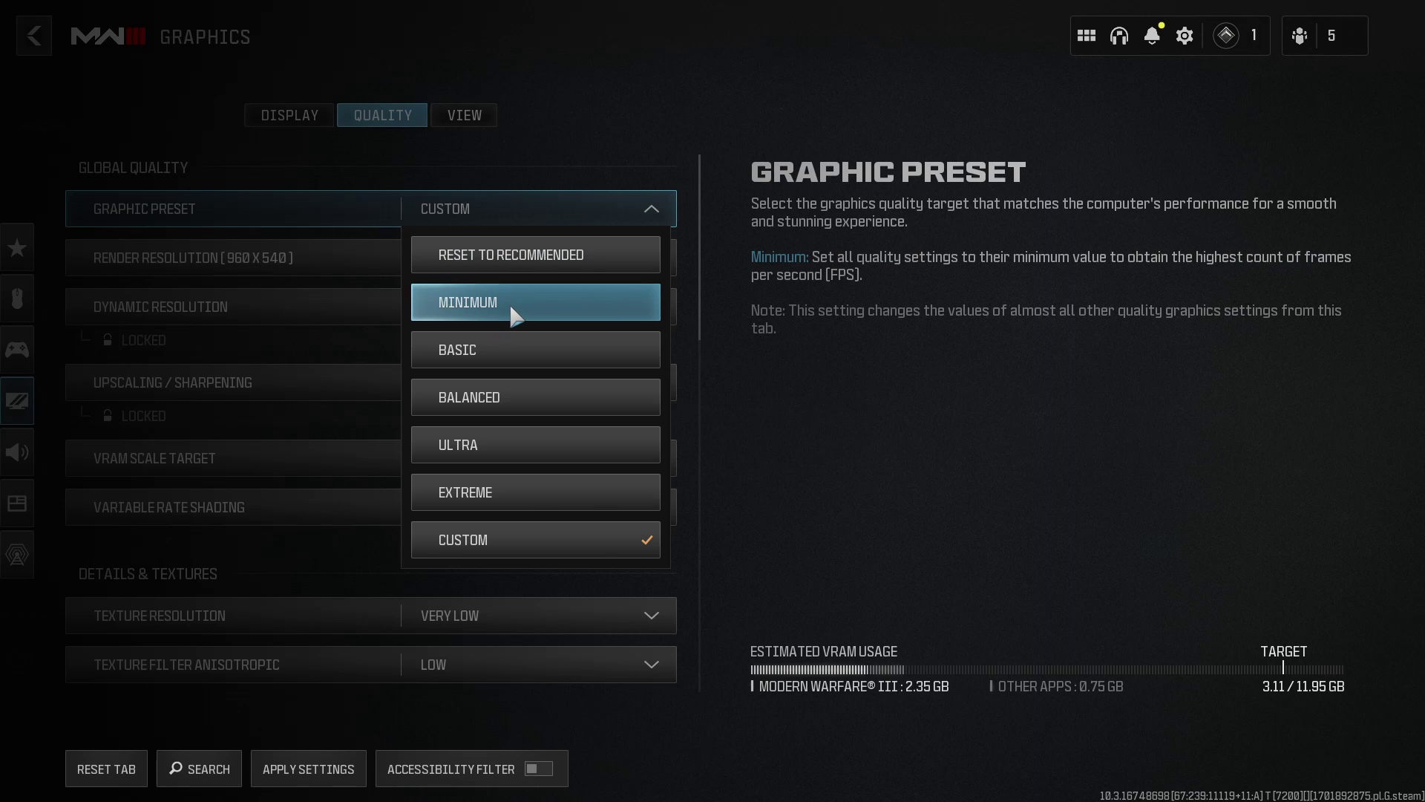
left_click(487, 309)
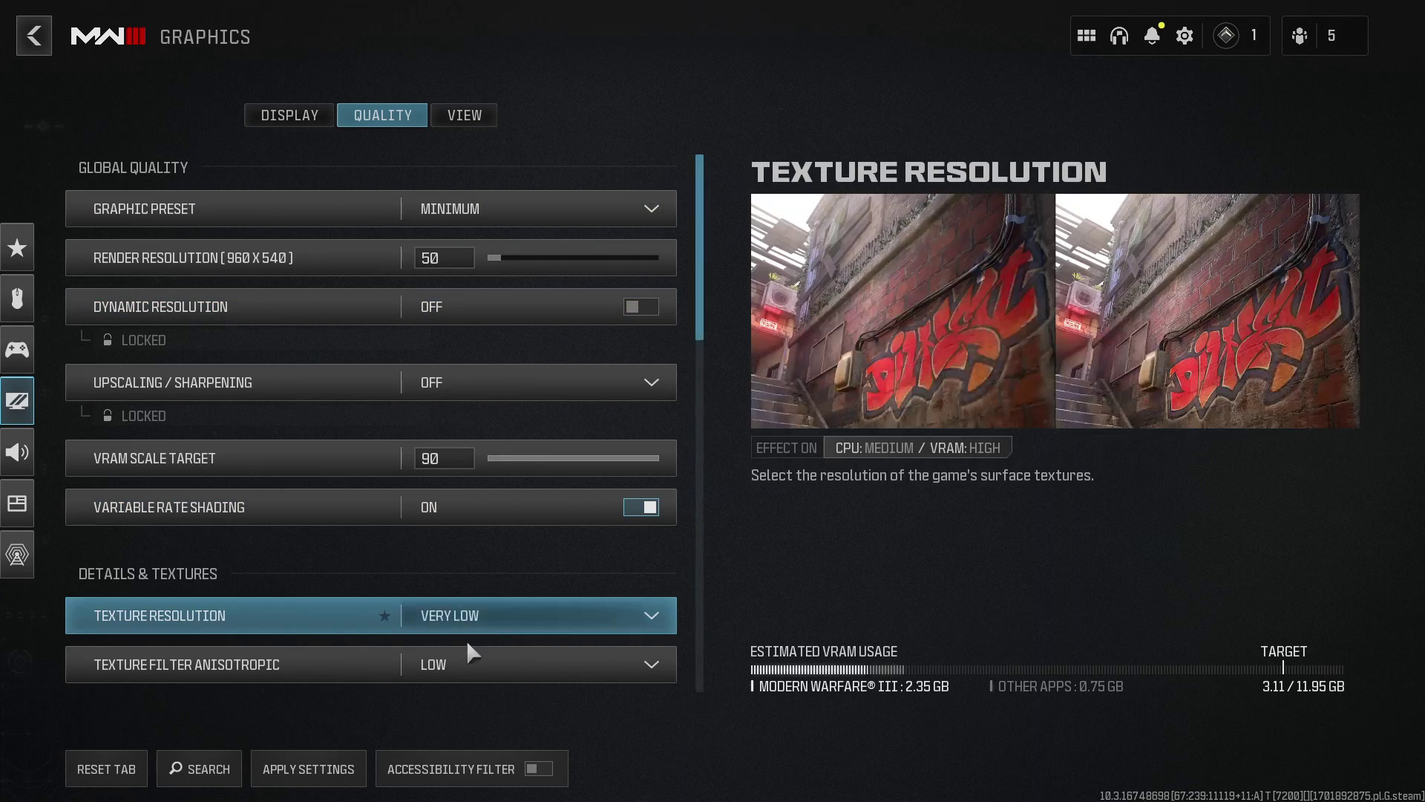
left_click(321, 770)
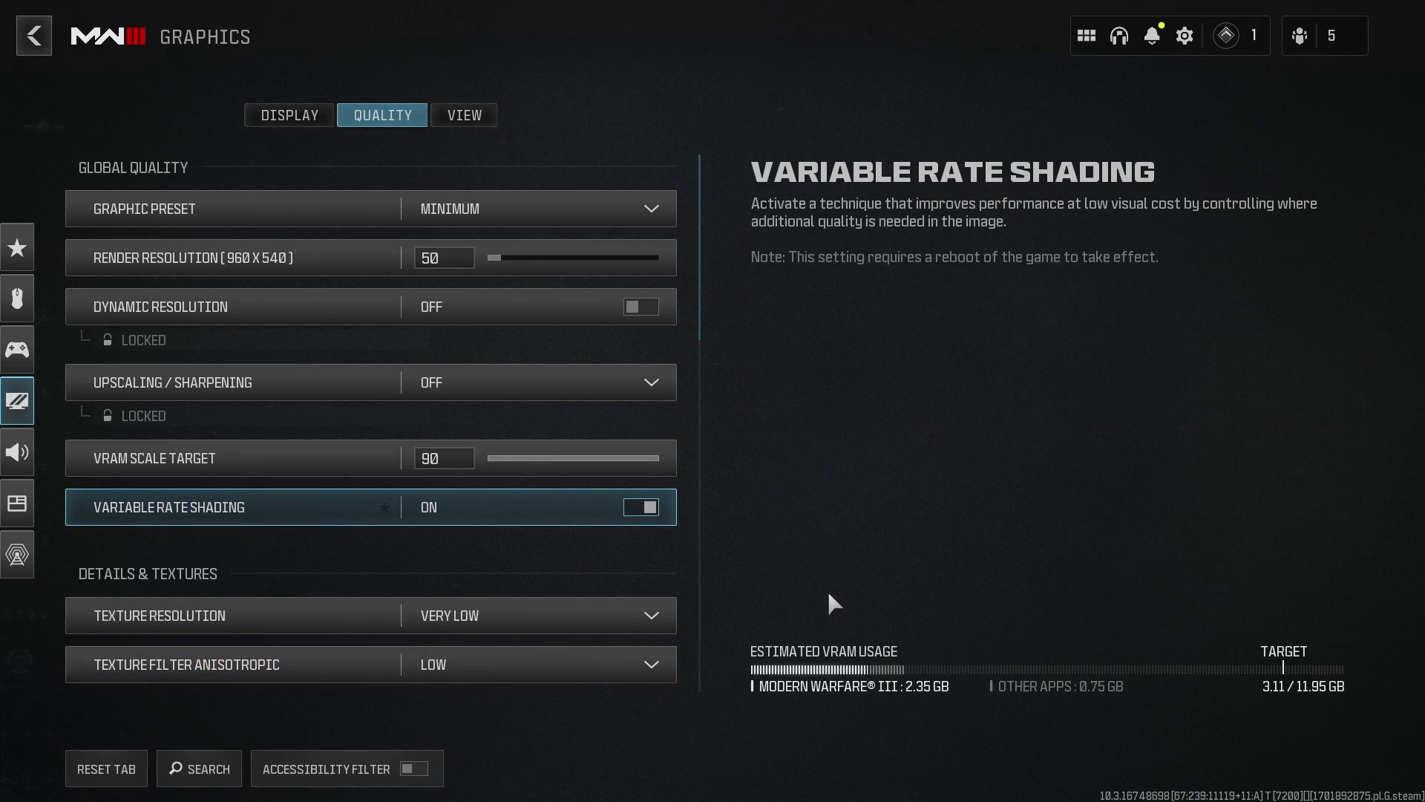
left_click(510, 211)
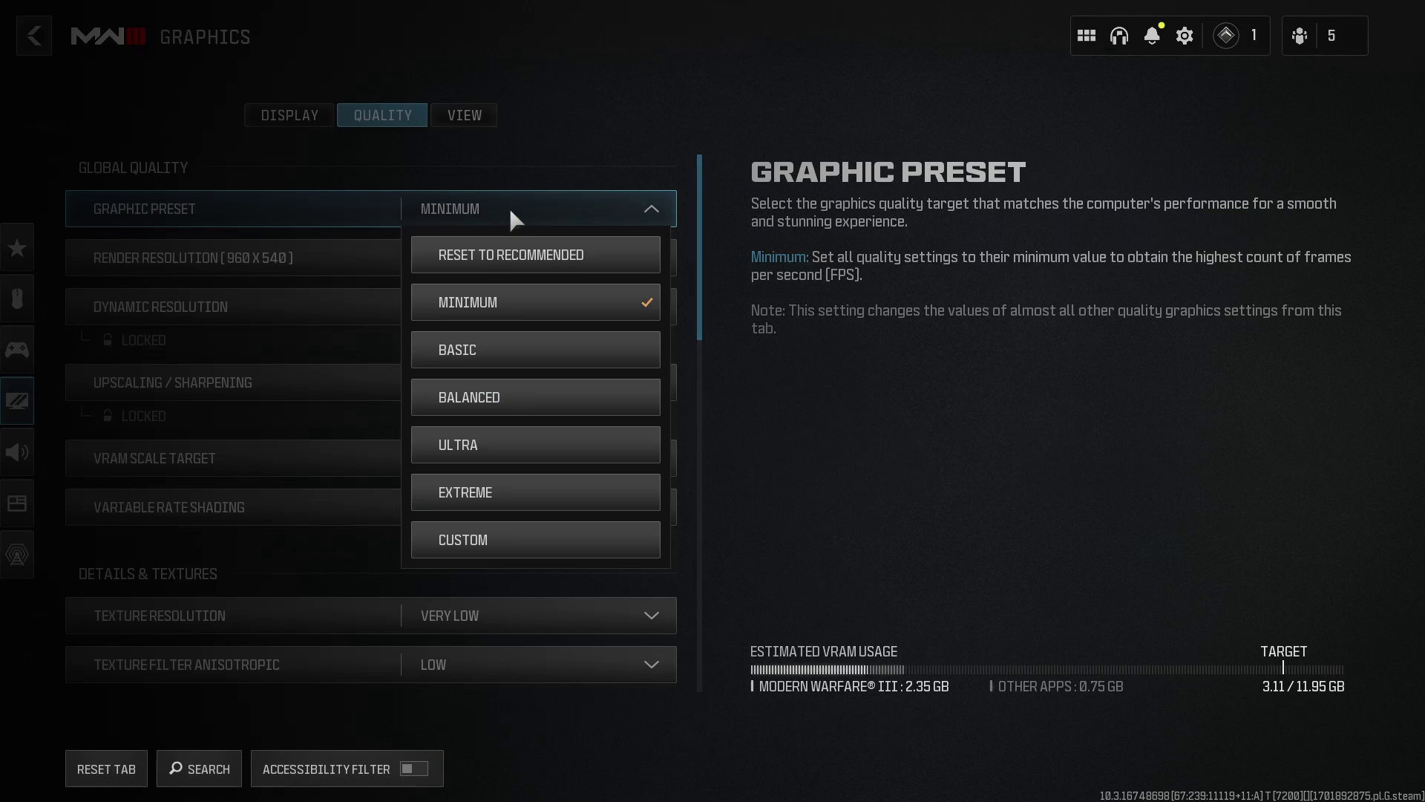
left_click(503, 352)
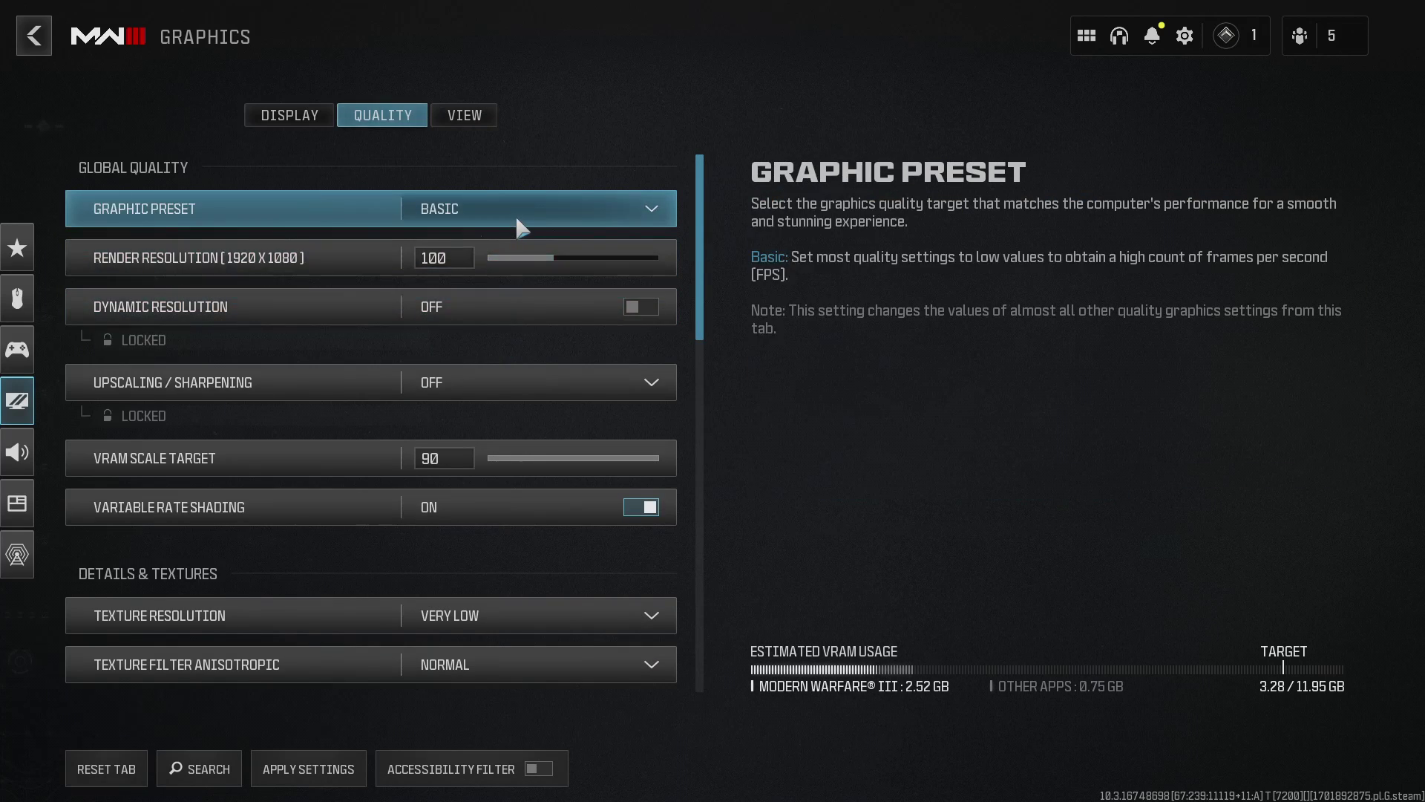
left_click(515, 215)
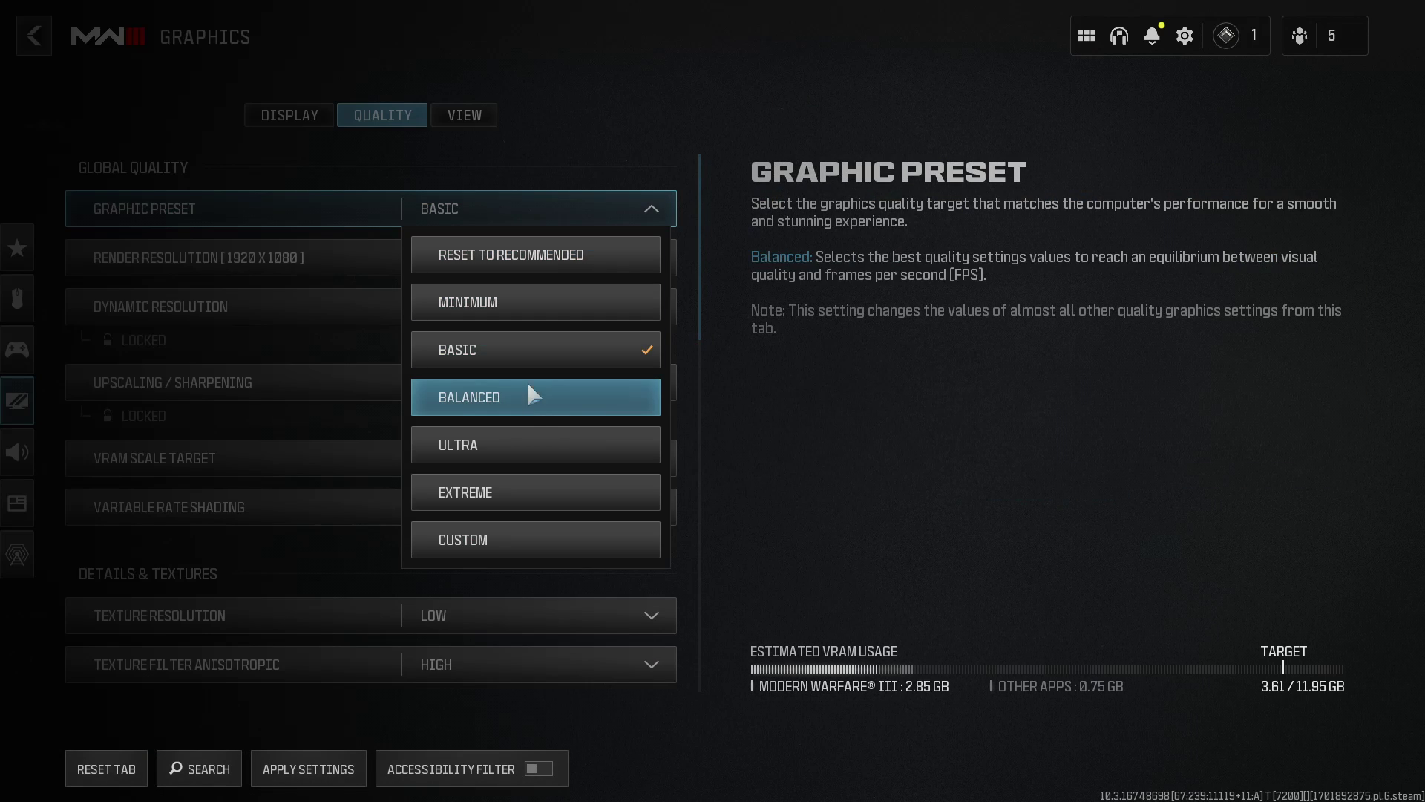
left_click(505, 481)
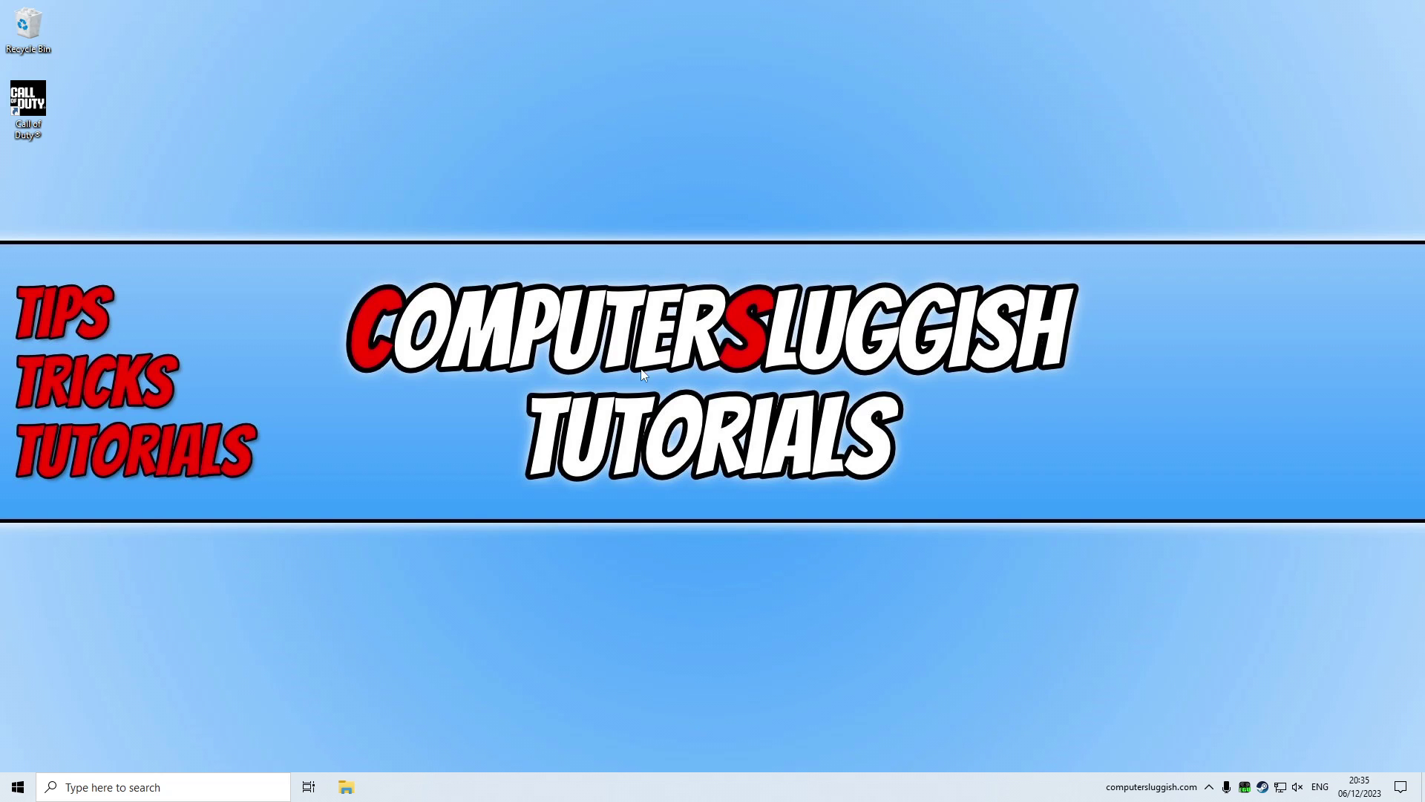
right_click(18, 786)
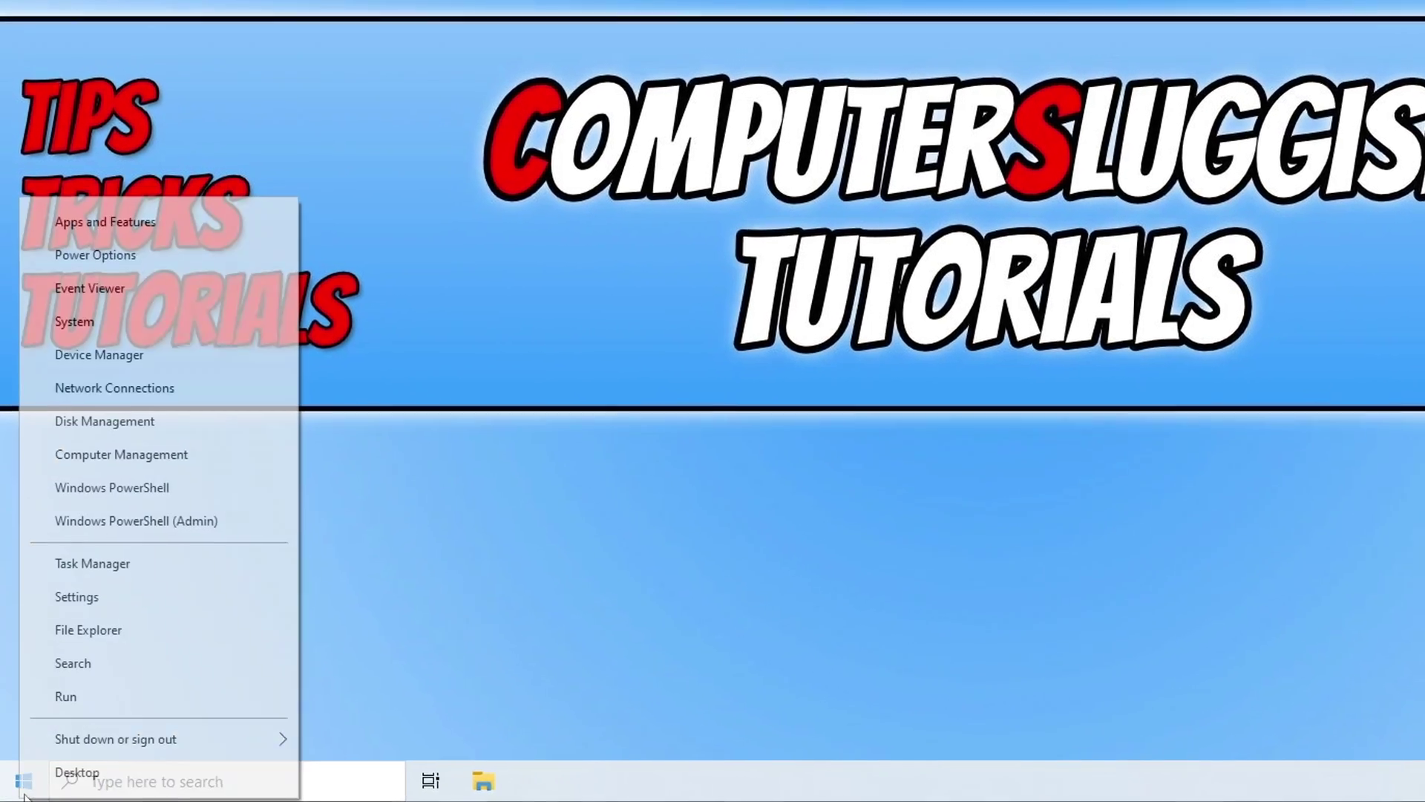
left_click(201, 593)
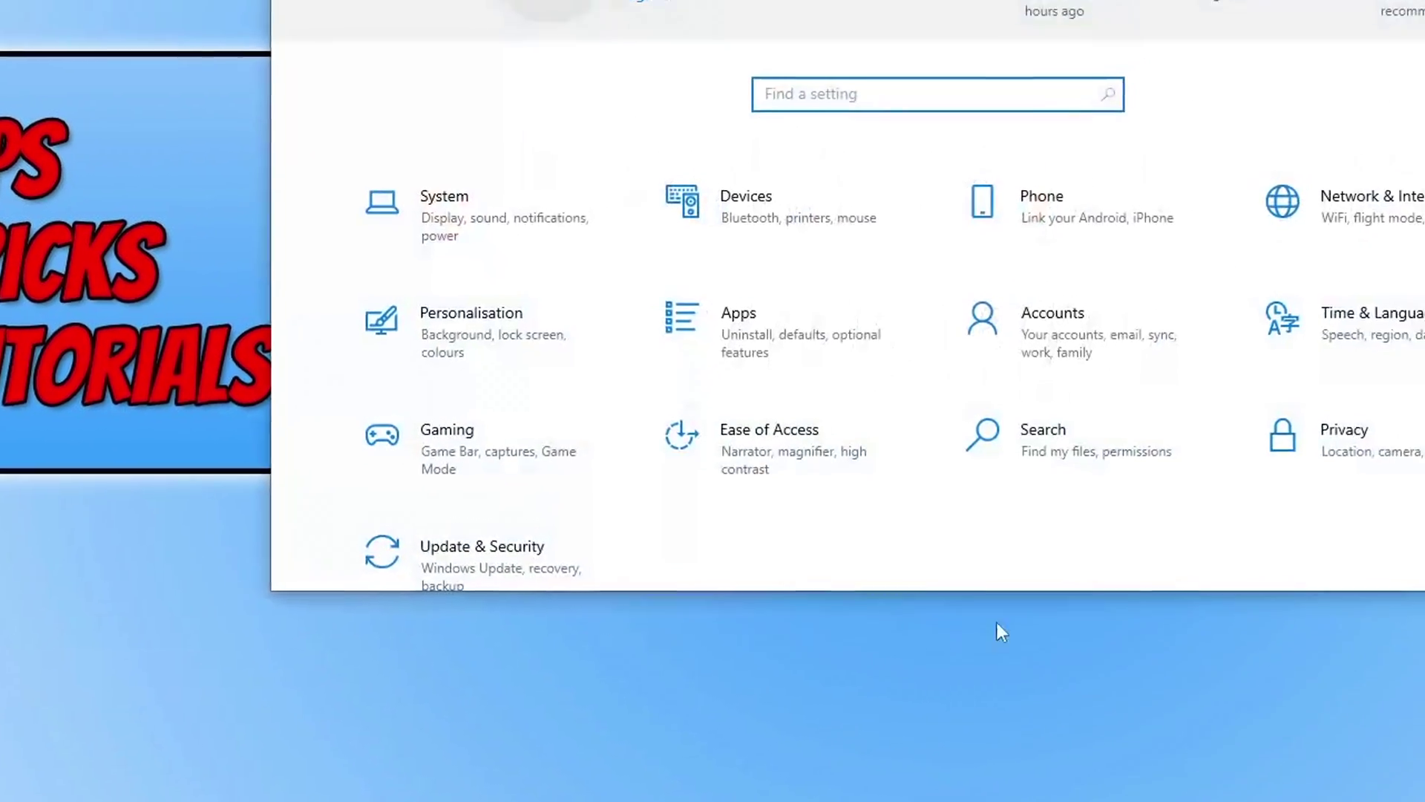
left_click(583, 563)
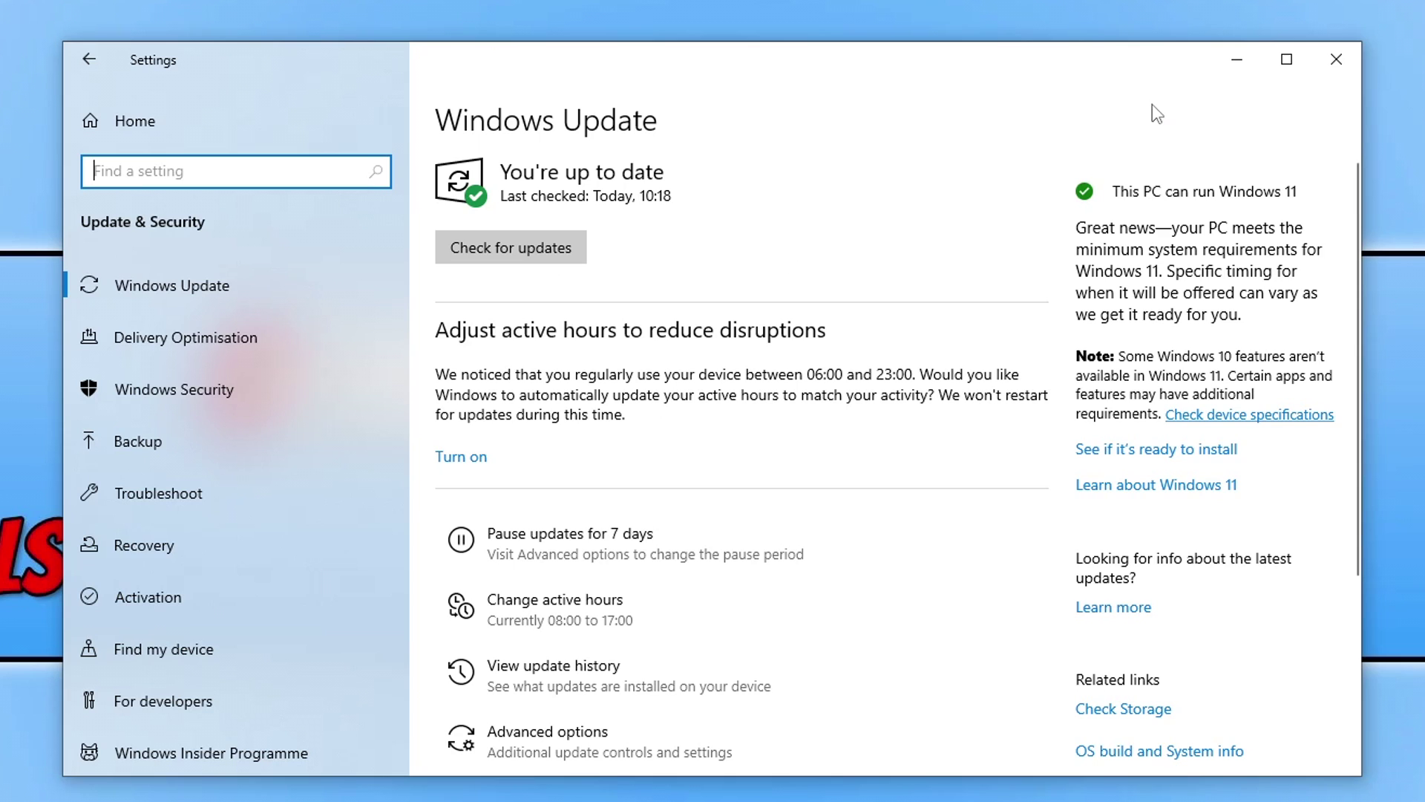
left_click(1351, 75)
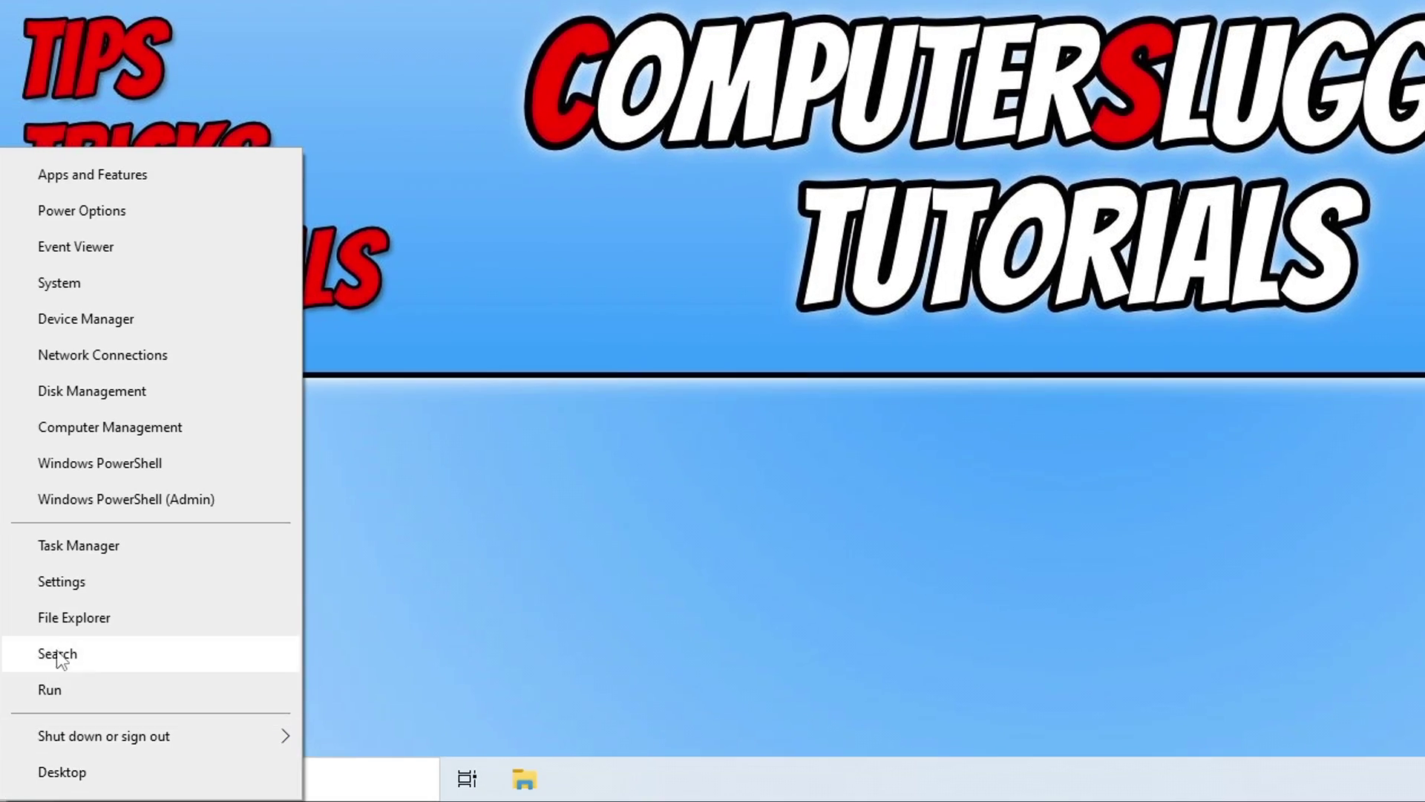
Step: In Device Manager, expand Display adapters and select the AMD Radeon RX 6750 XT
left_click(107, 360)
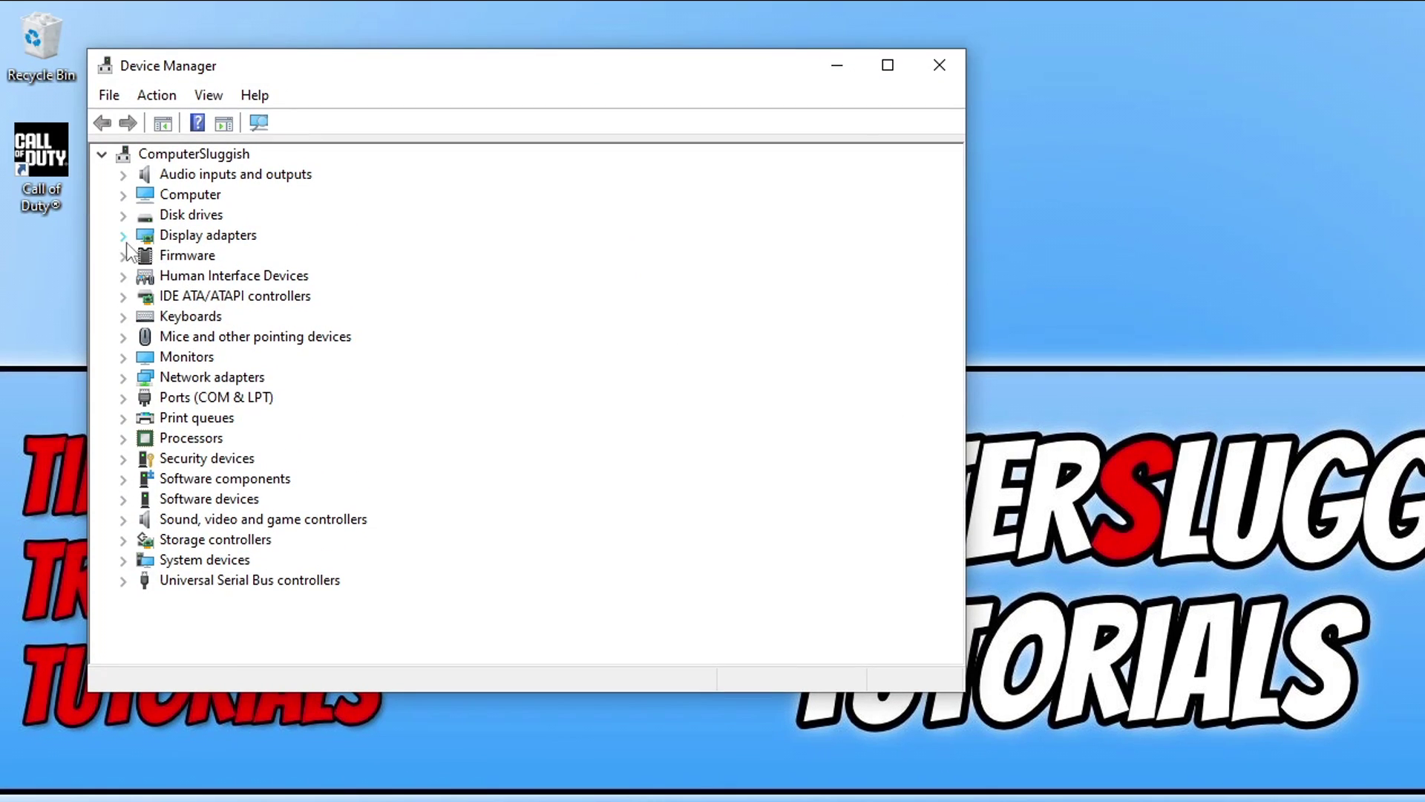
left_click(124, 235)
left_click(259, 255)
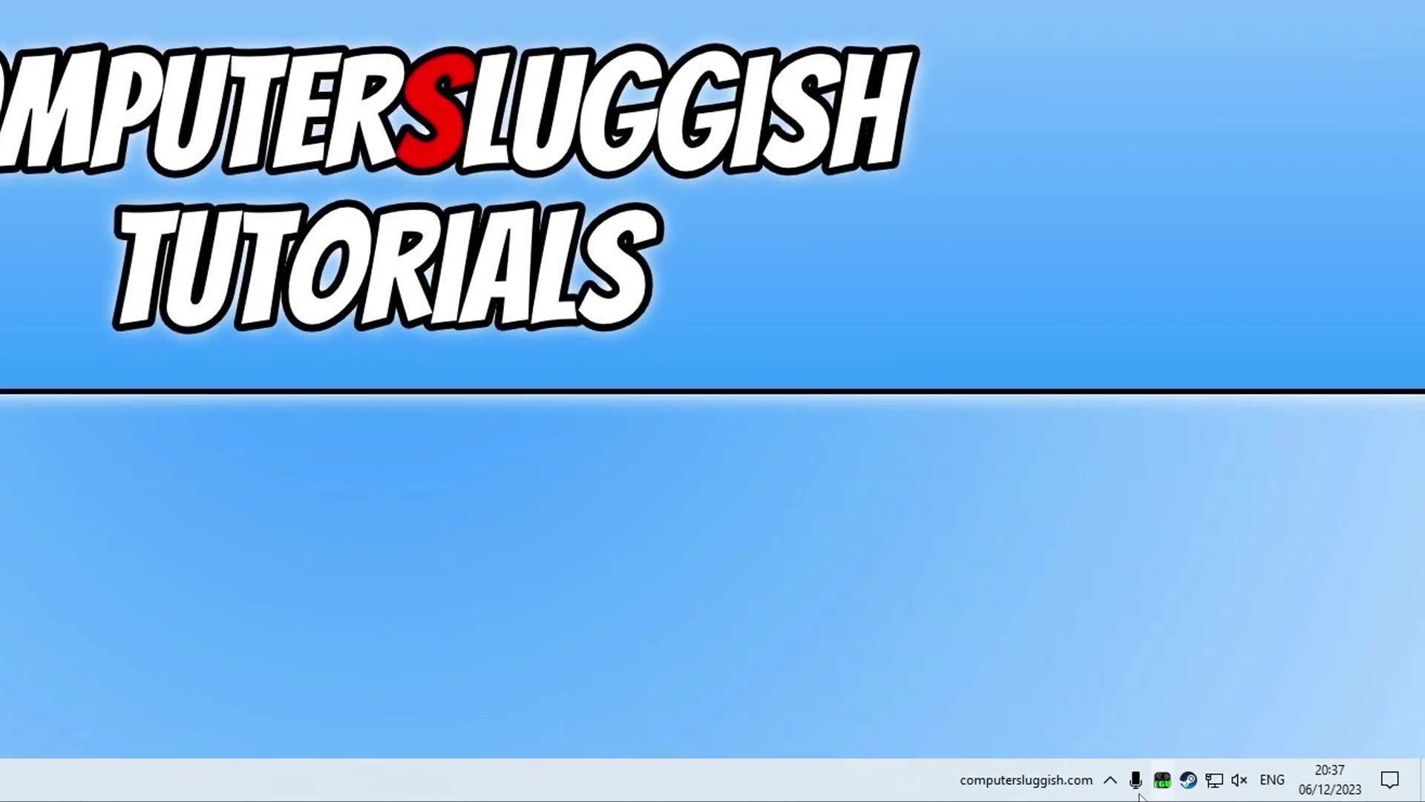
Step: Reveal the hidden tray icons to reach Easy Gamer Utility
left_click(1146, 782)
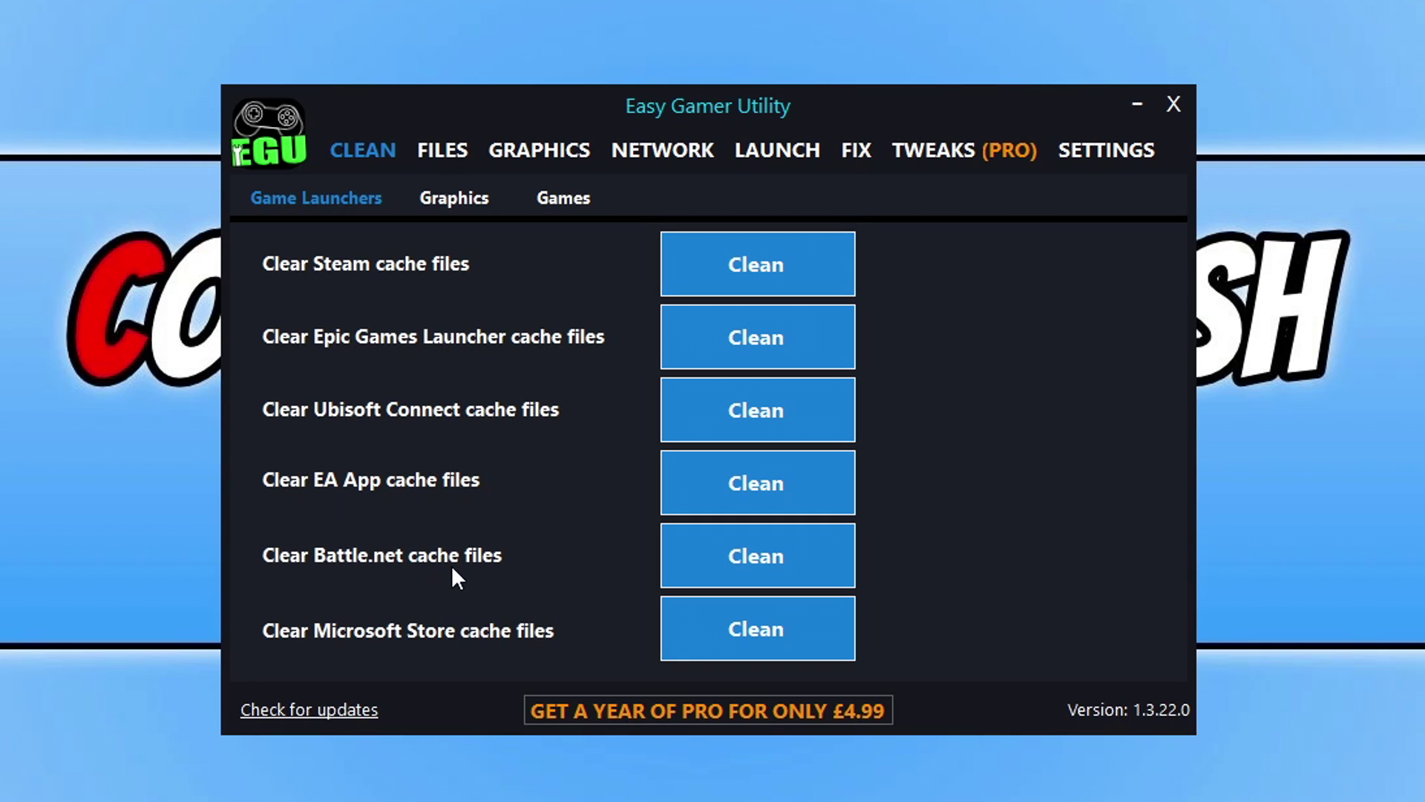
Step: Clear the Battle.net launcher cache and close the deleted-files log
left_click(746, 555)
left_click(899, 510)
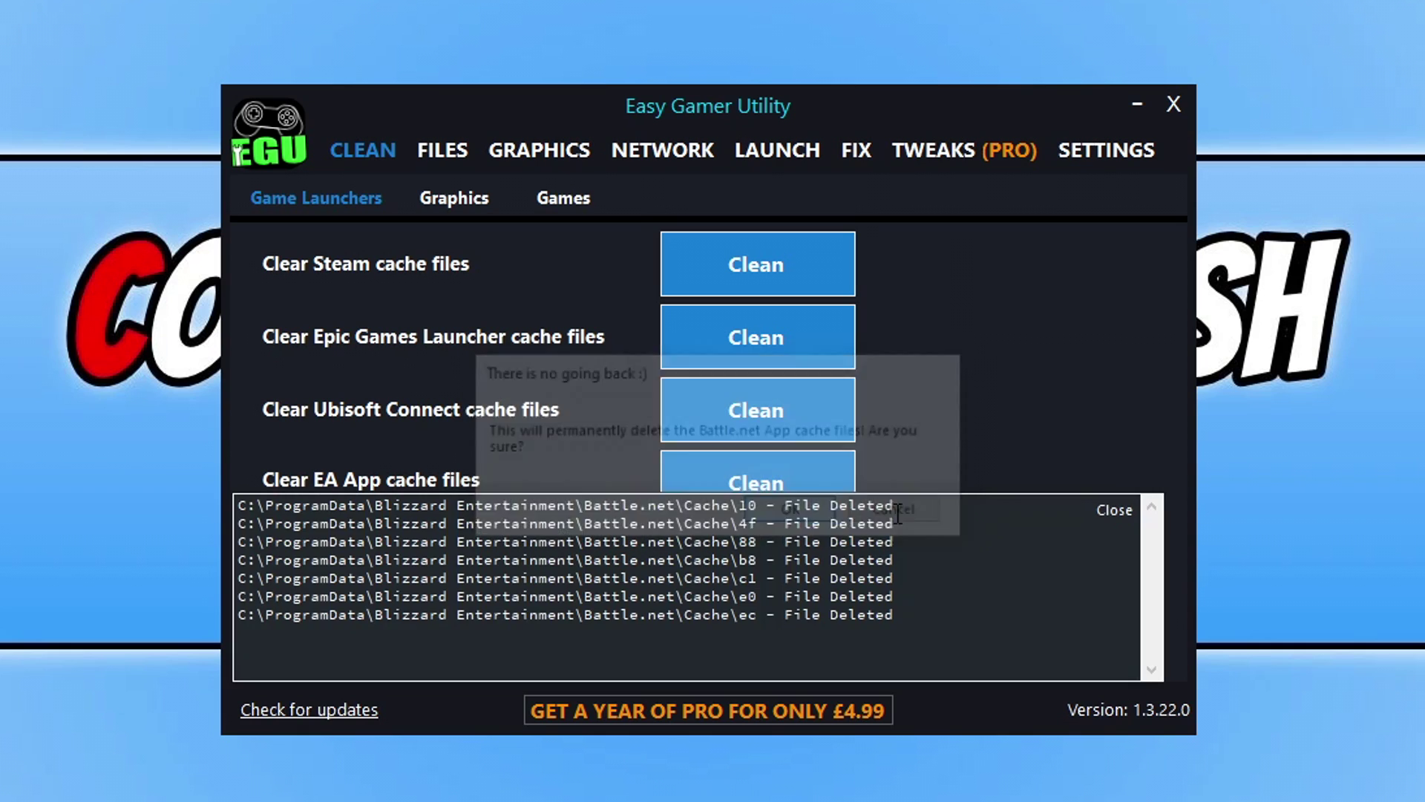
left_click(1110, 510)
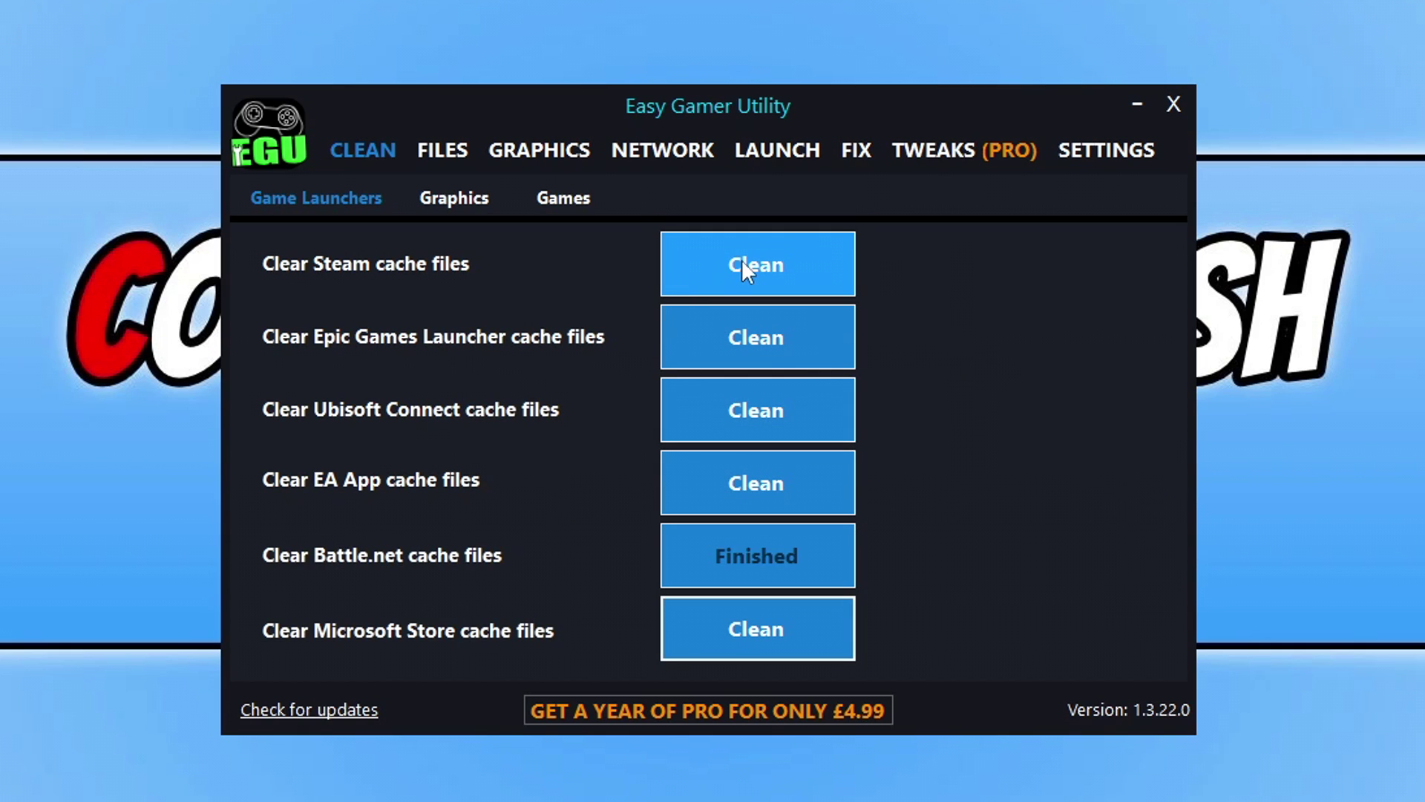
Step: On the Graphics cleaning page, clear the AMD driver cache and close the deletion log
left_click(476, 207)
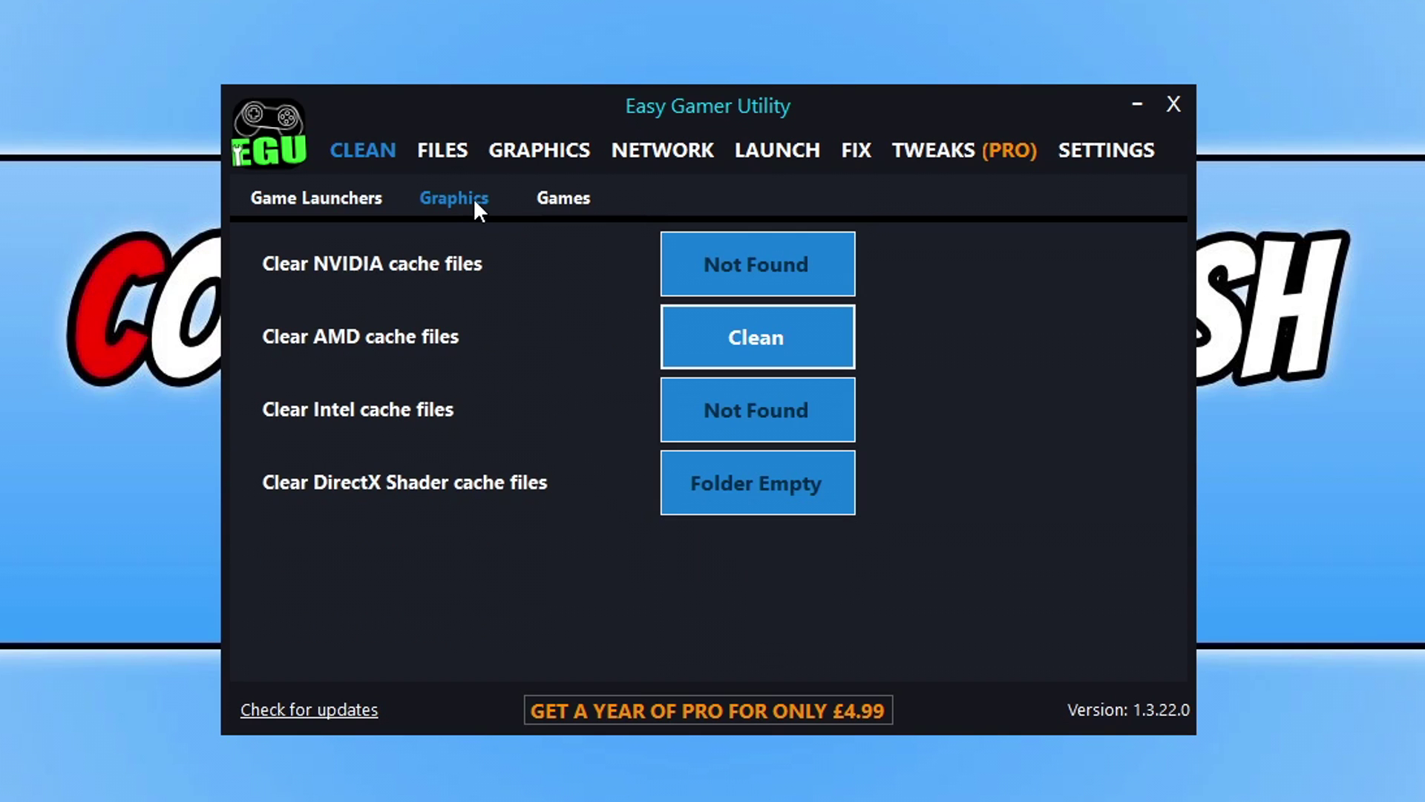
left_click(775, 343)
left_click(817, 508)
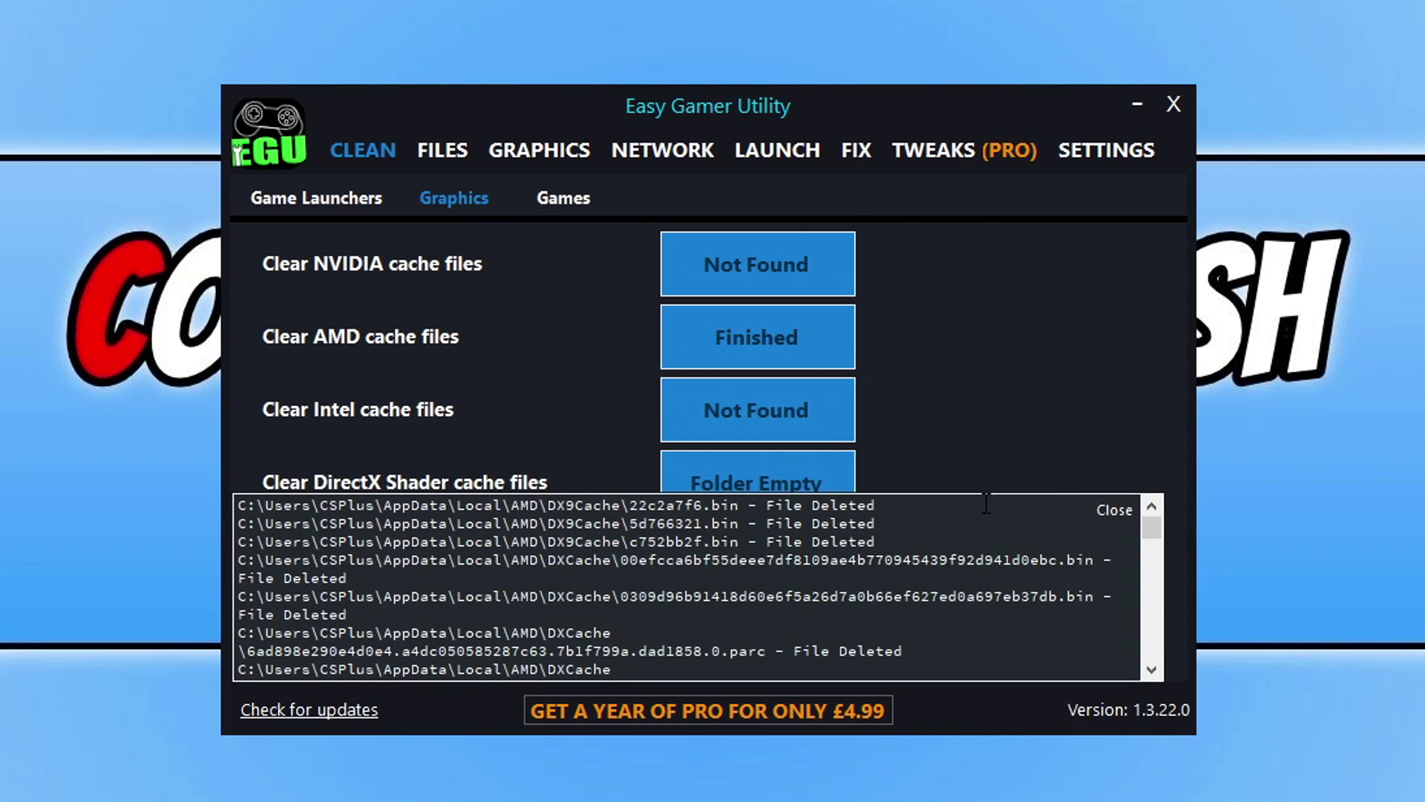
left_click(1118, 511)
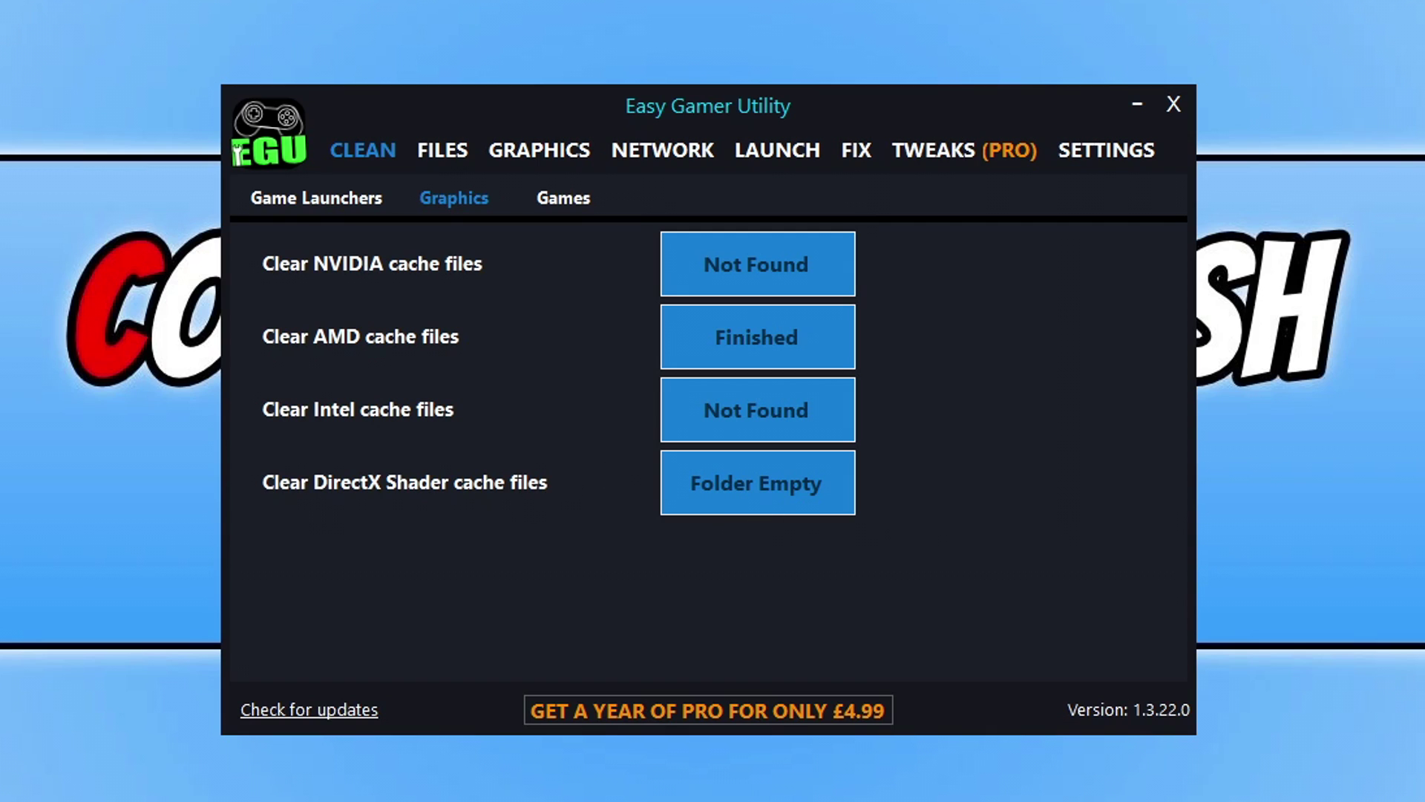
Step: Attempt the Warzone fix on the FIX tab and dismiss the Pro upgrade popup
left_click(852, 152)
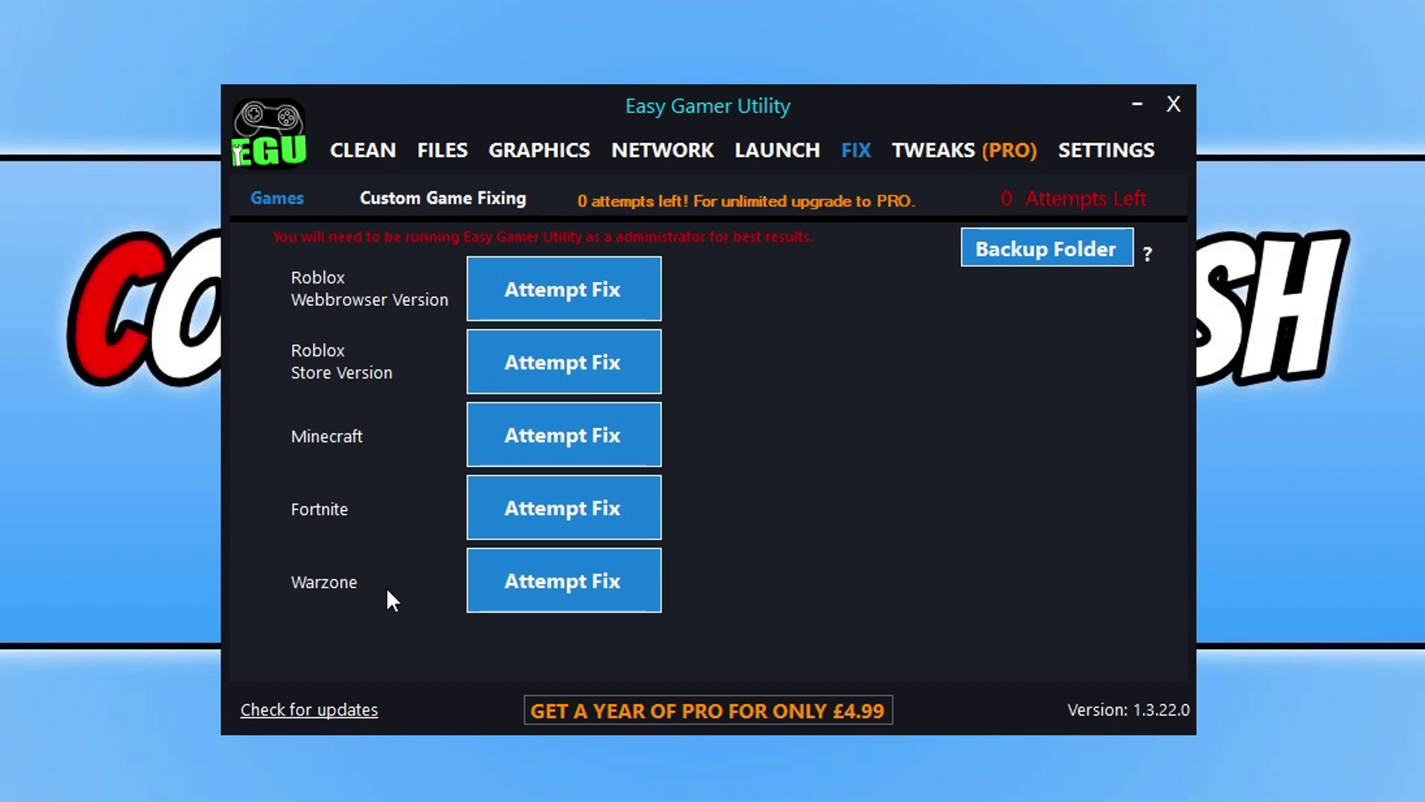
left_click(593, 601)
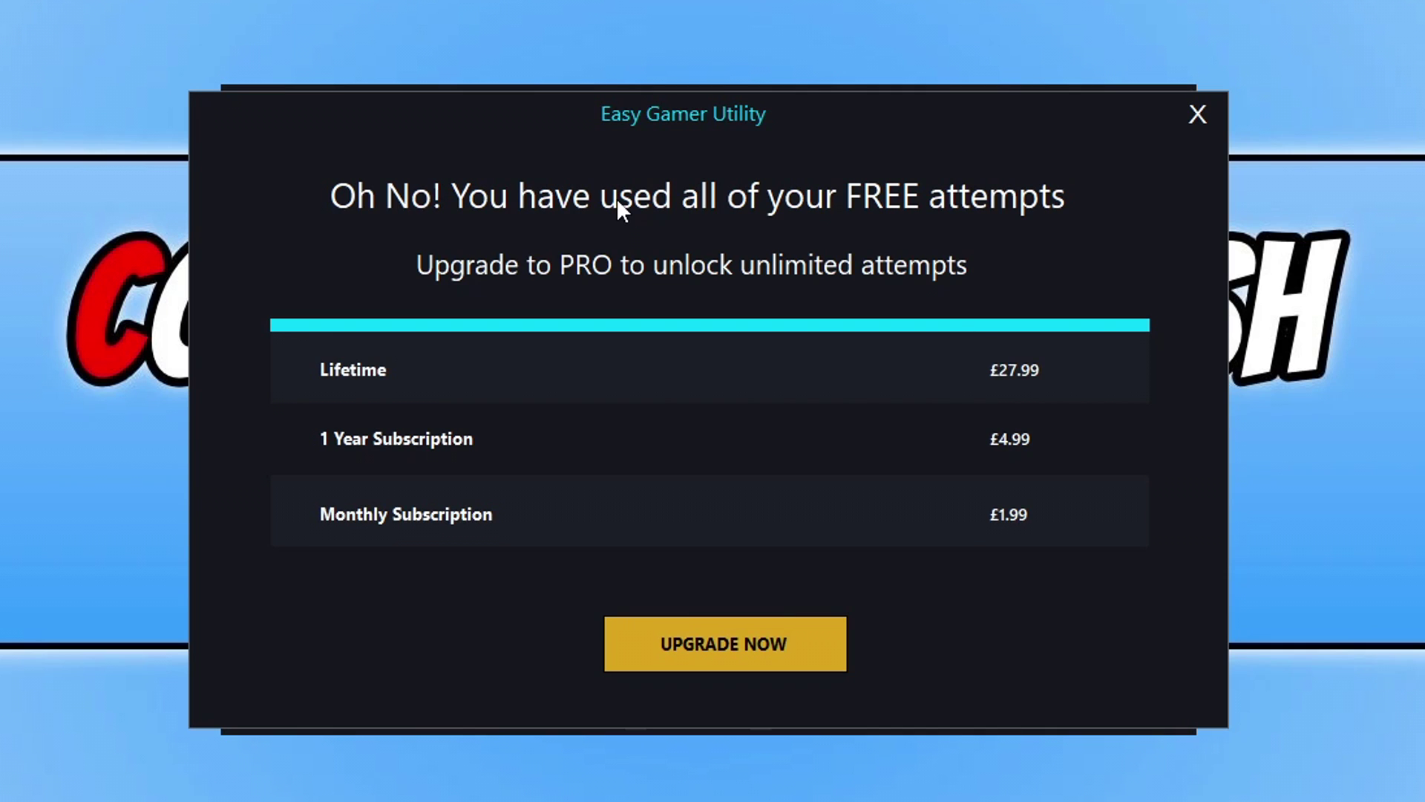
left_click(1197, 115)
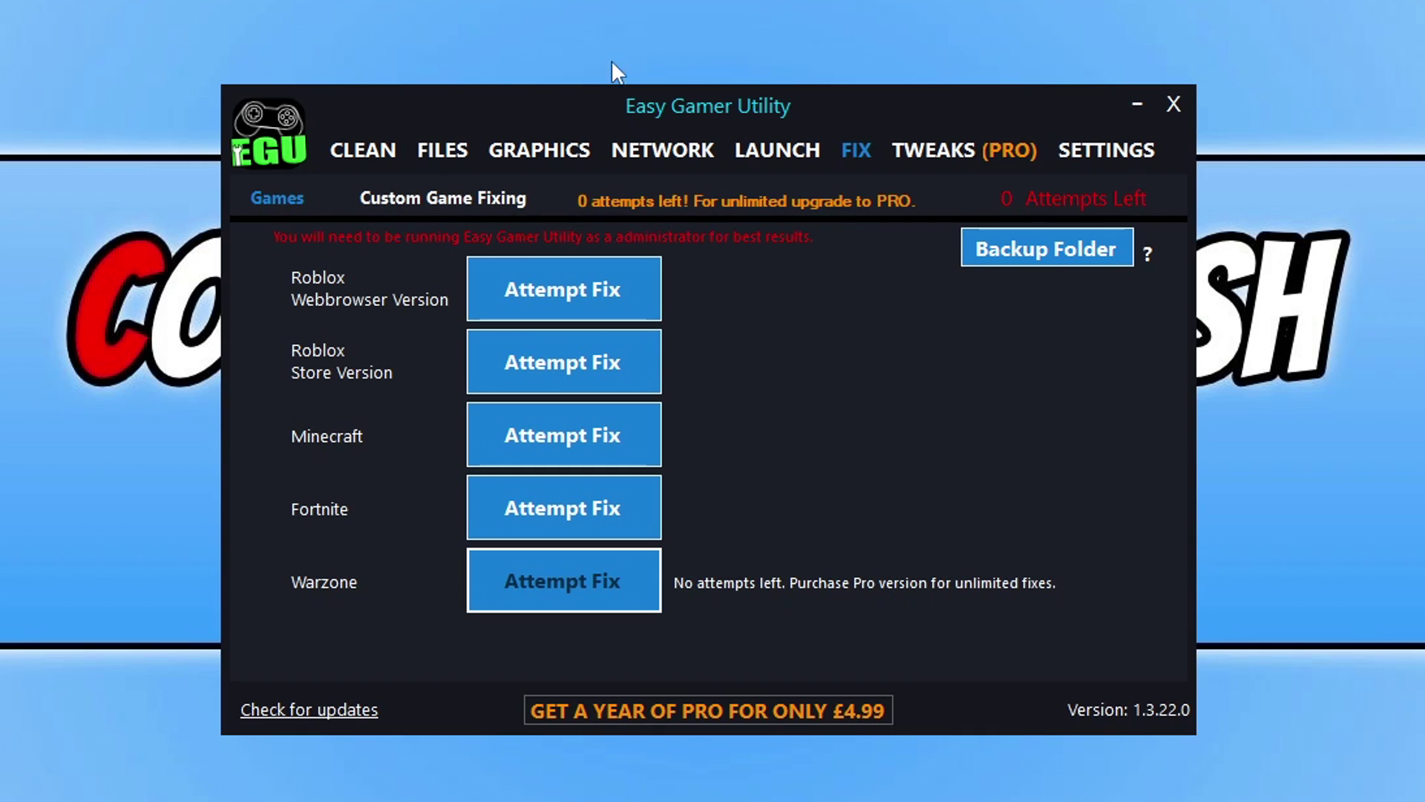
Step: Under Custom Game Fixing, choose steamapps\common\Call of Duty HQ\cod.exe as the executable
left_click(481, 202)
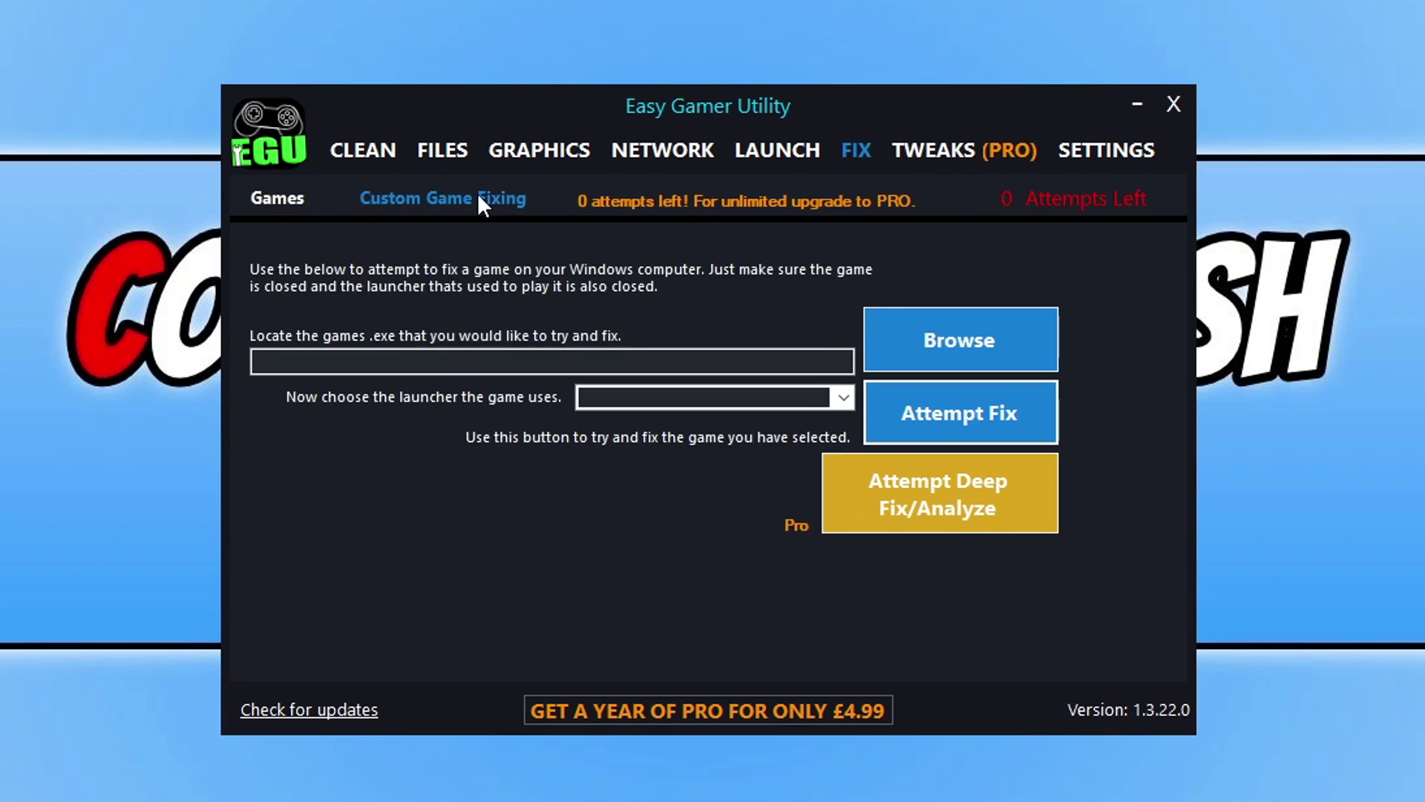
left_click(998, 341)
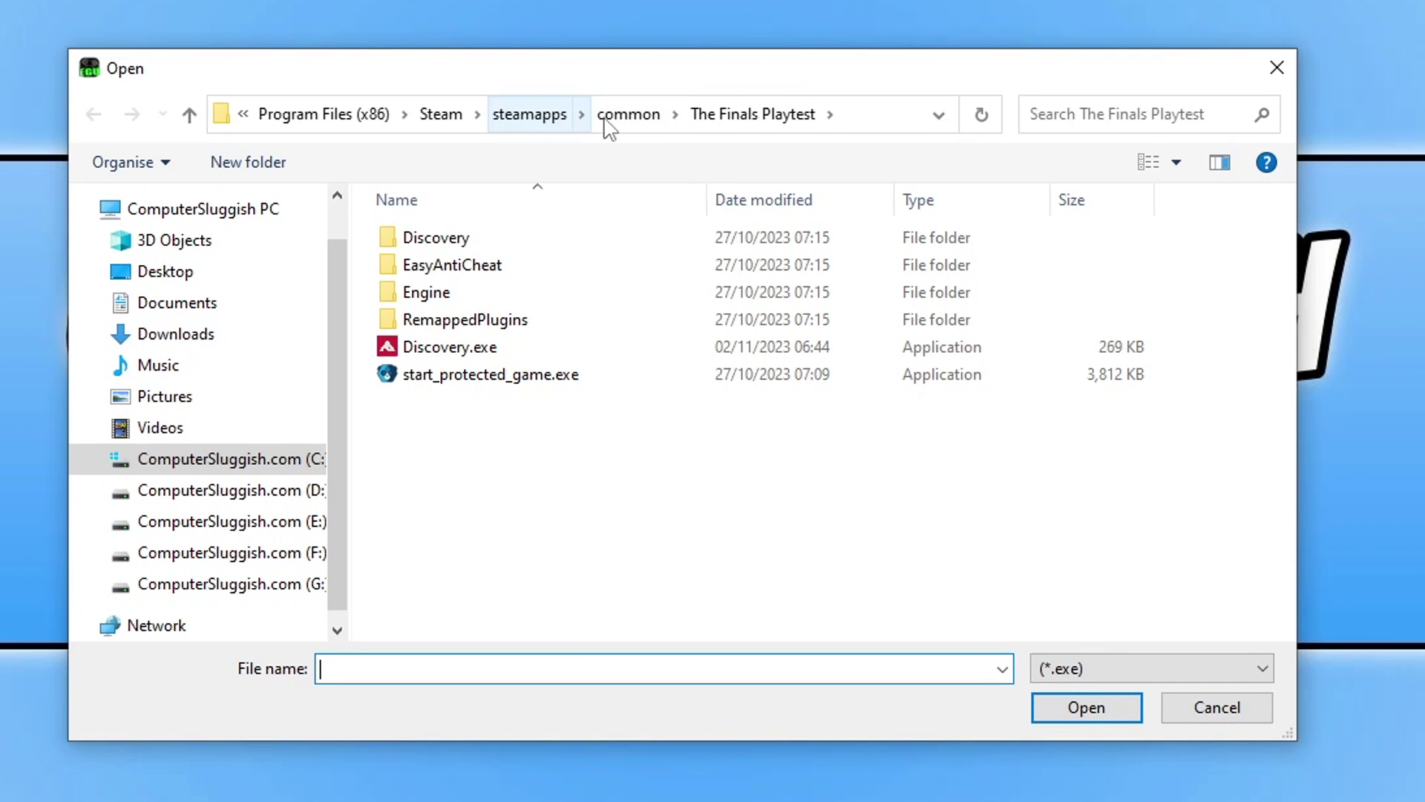
left_click(628, 116)
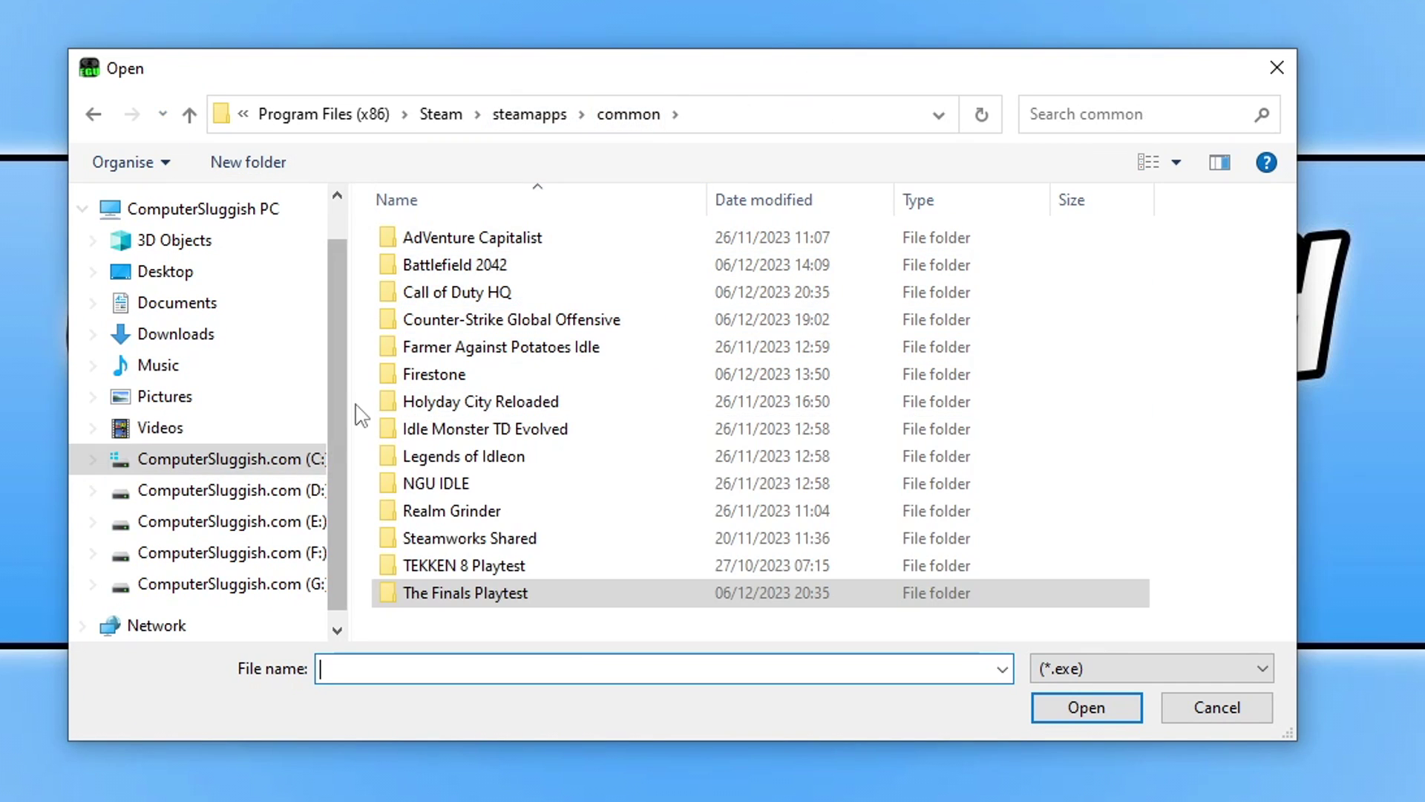
double_click(562, 294)
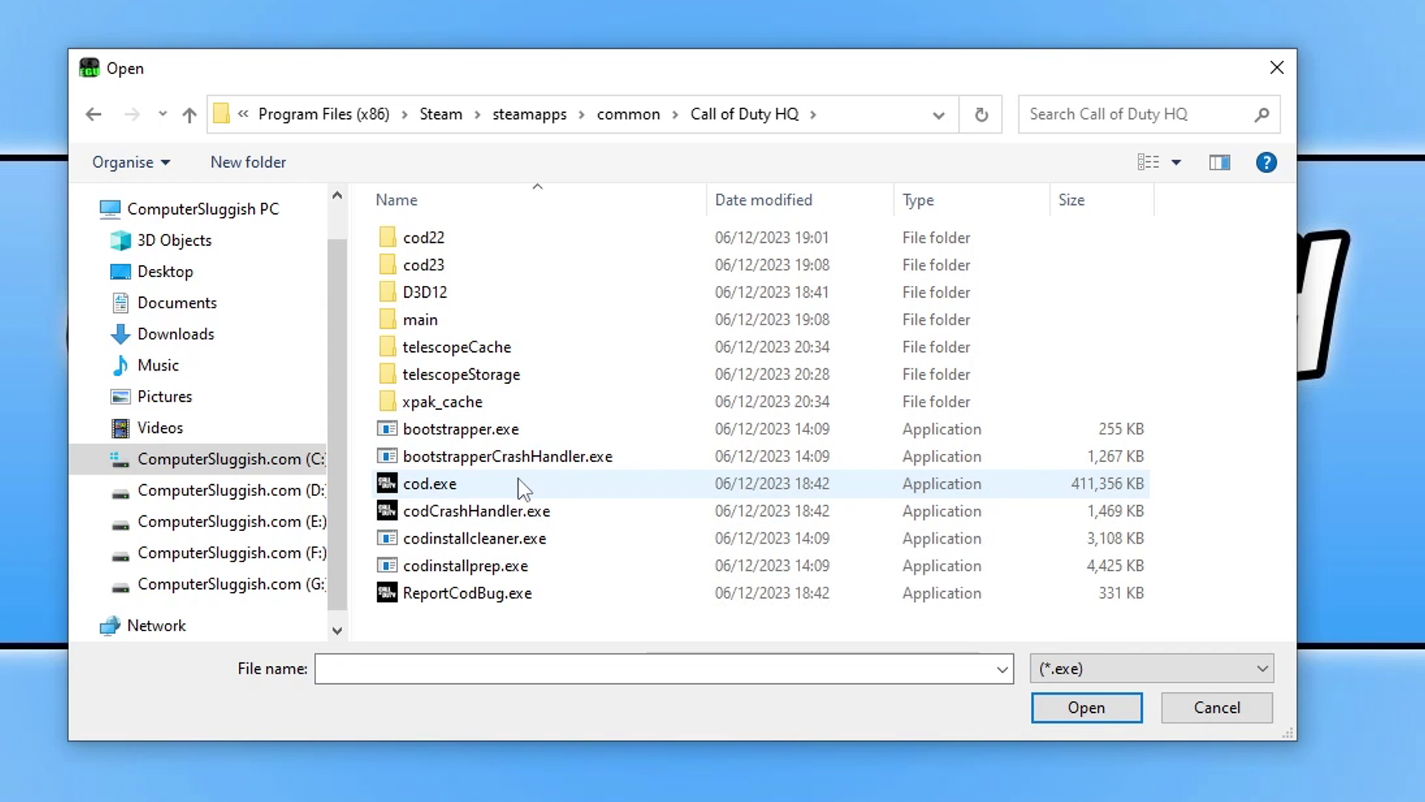
left_click(484, 486)
left_click(1080, 711)
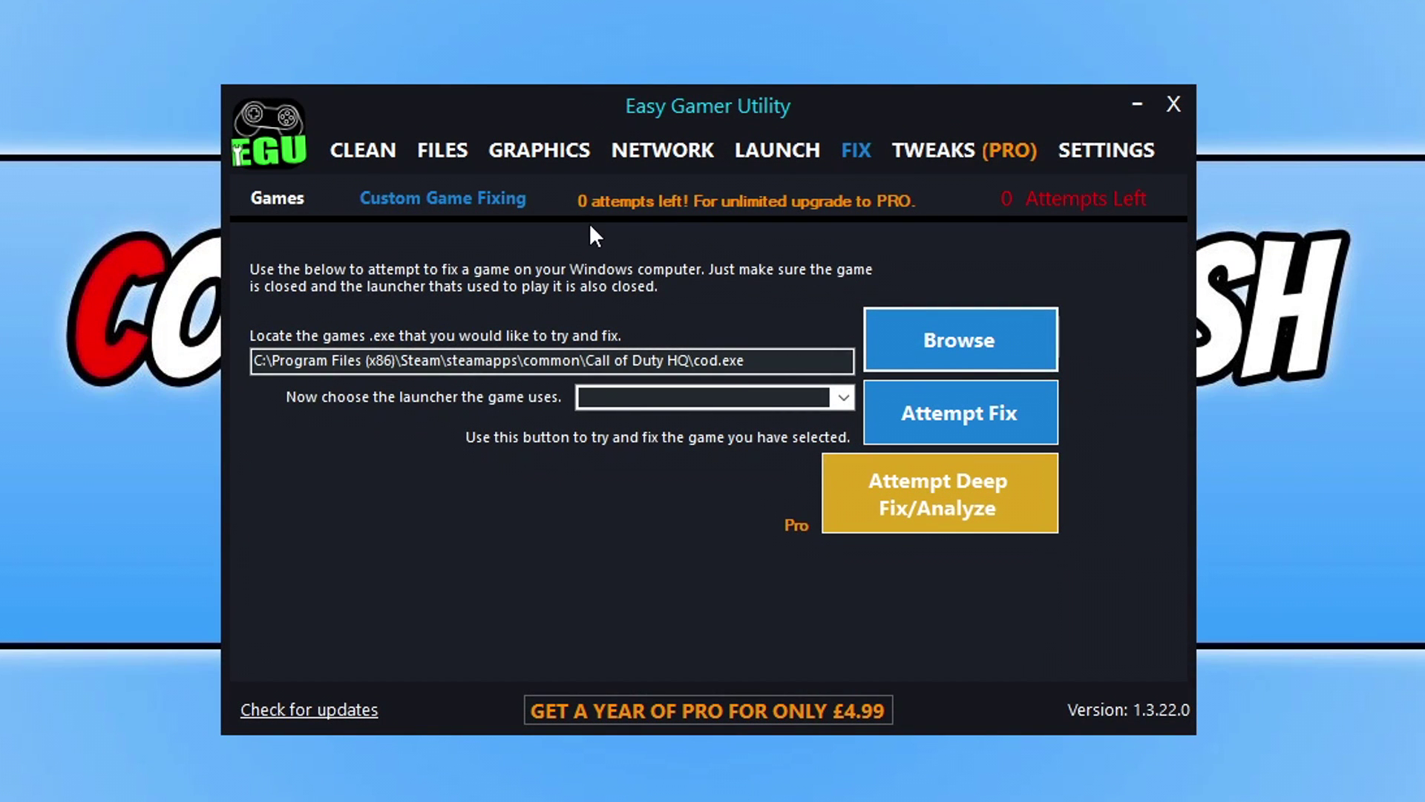
Step: Set Steam as the launcher, attempt the fix, and dismiss the upgrade popup
left_click(844, 398)
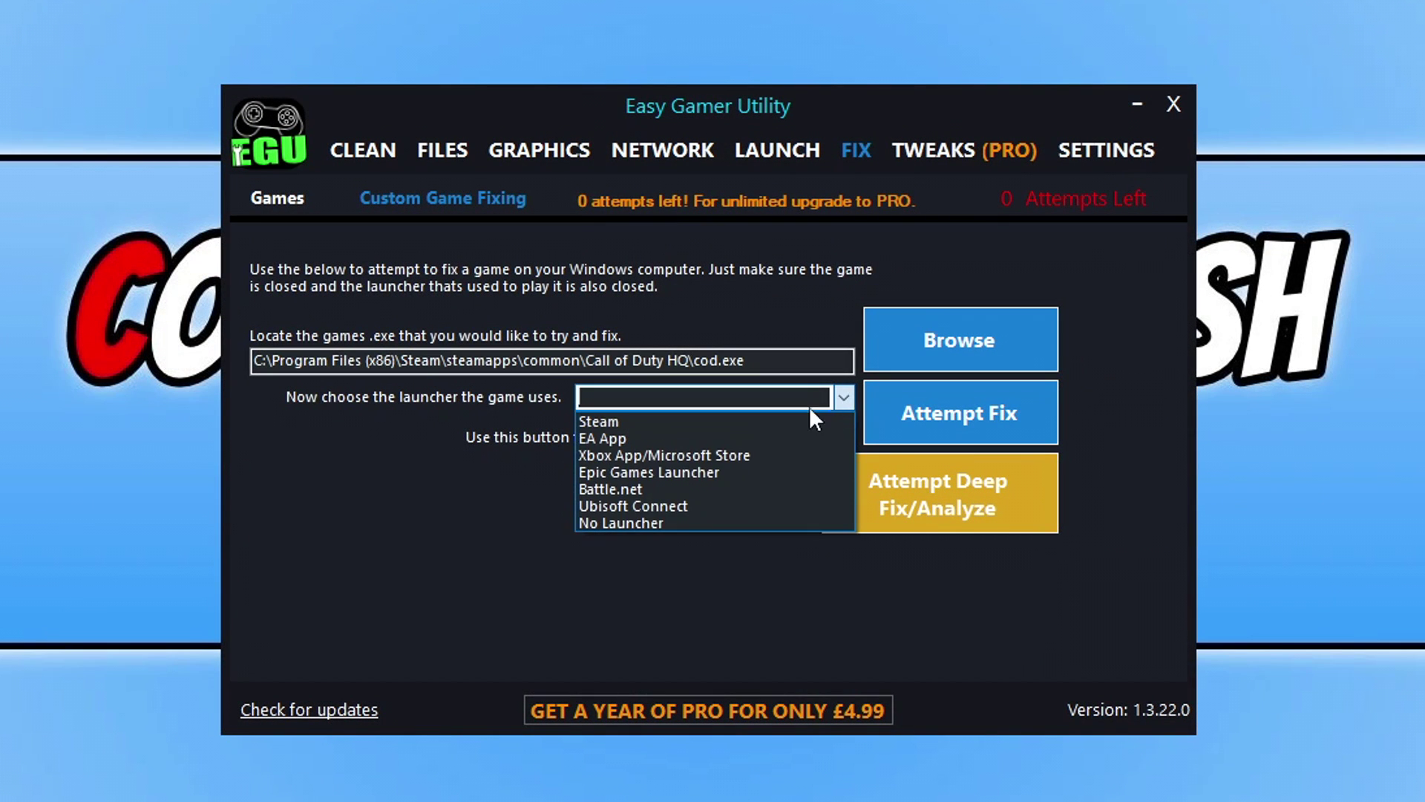
left_click(715, 422)
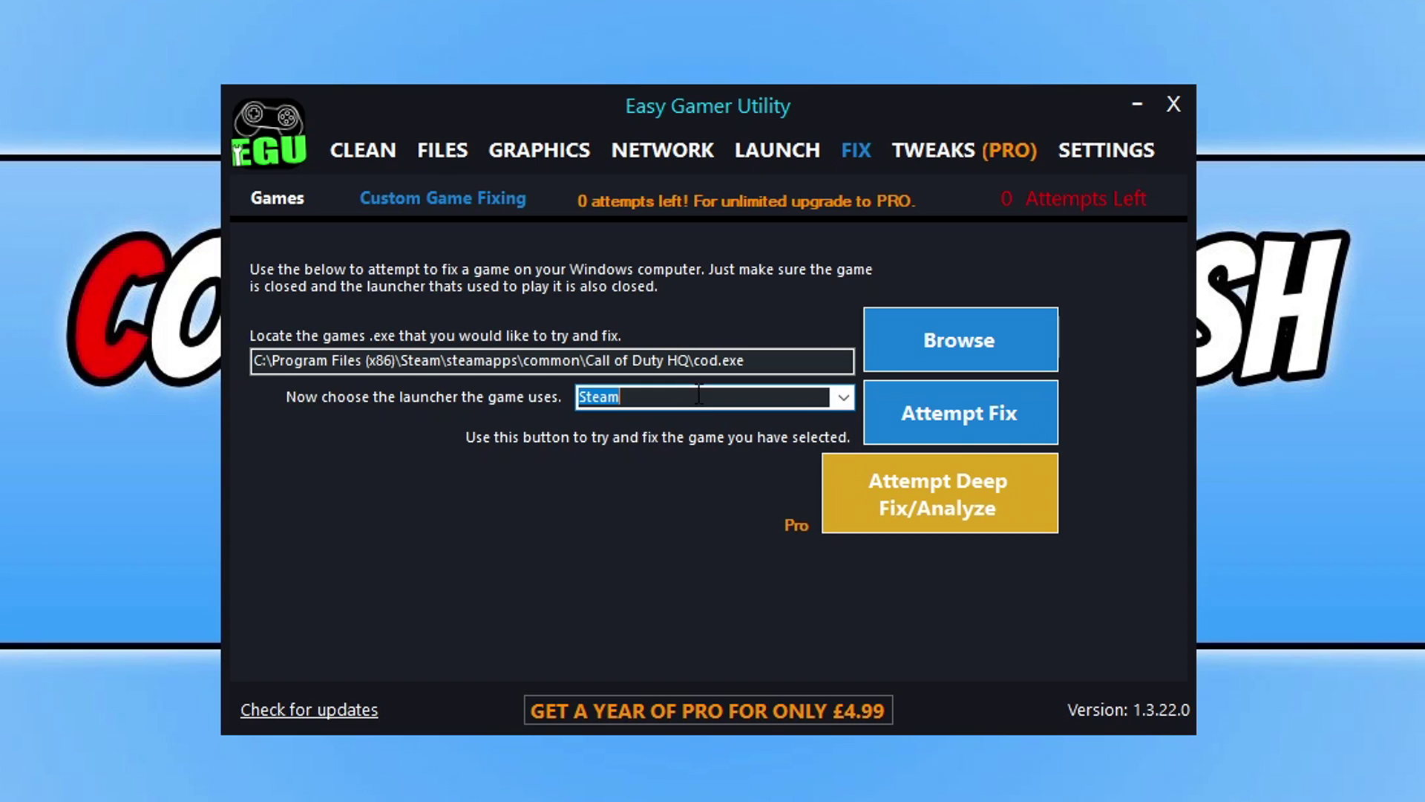
left_click(1010, 414)
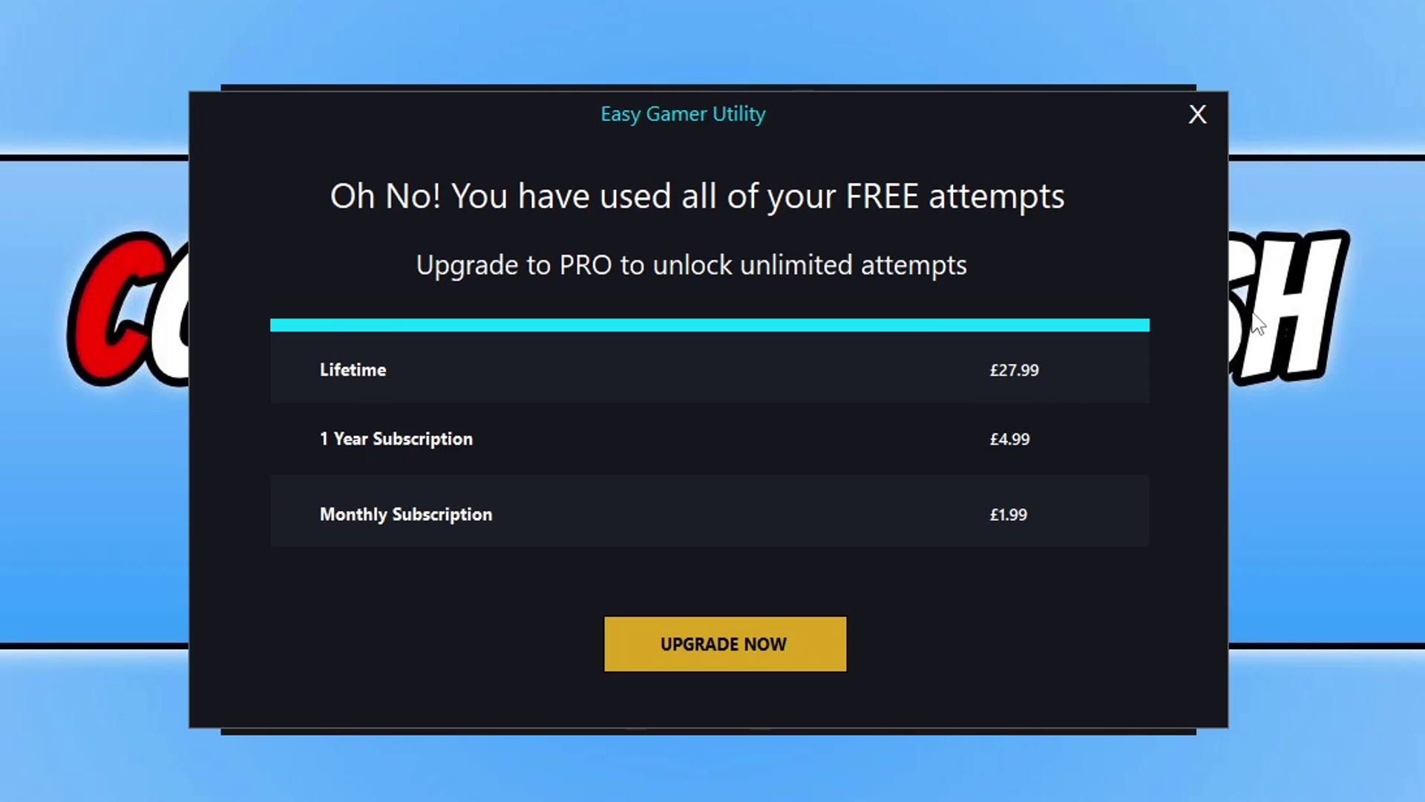
left_click(1199, 119)
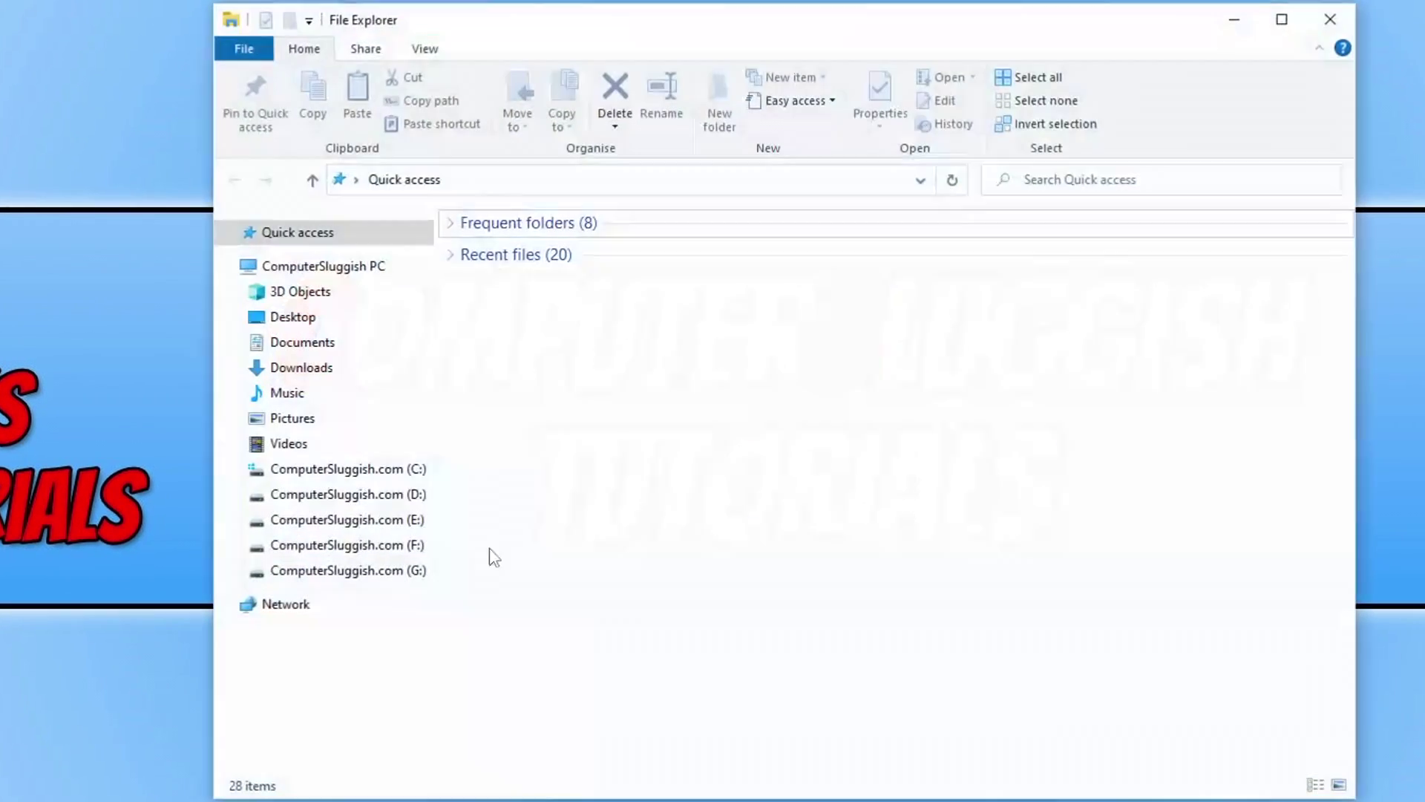
Step: In Documents, append 'BK' to the Call of Duty folder name, then close Explorer
left_click(386, 341)
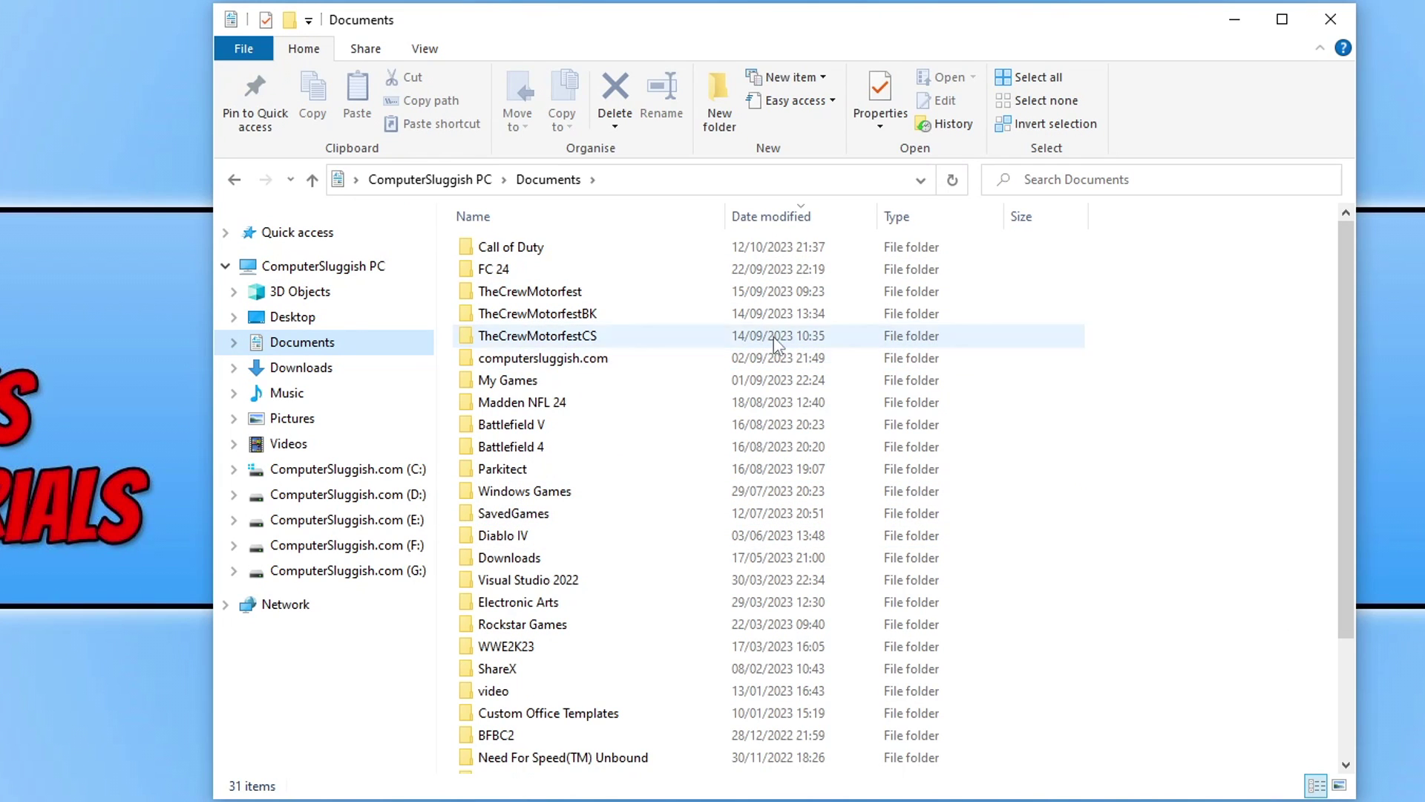
left_click(532, 251)
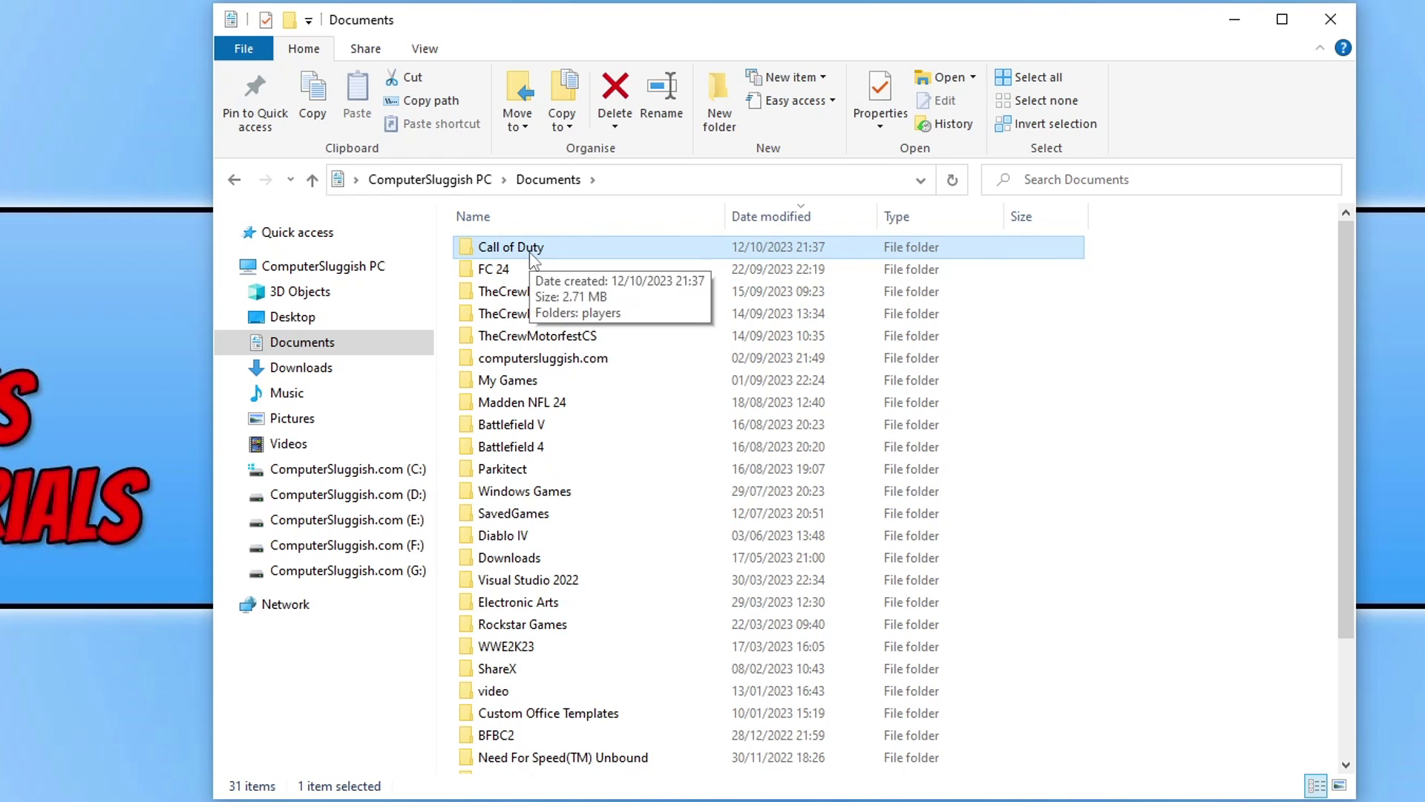
right_click(533, 253)
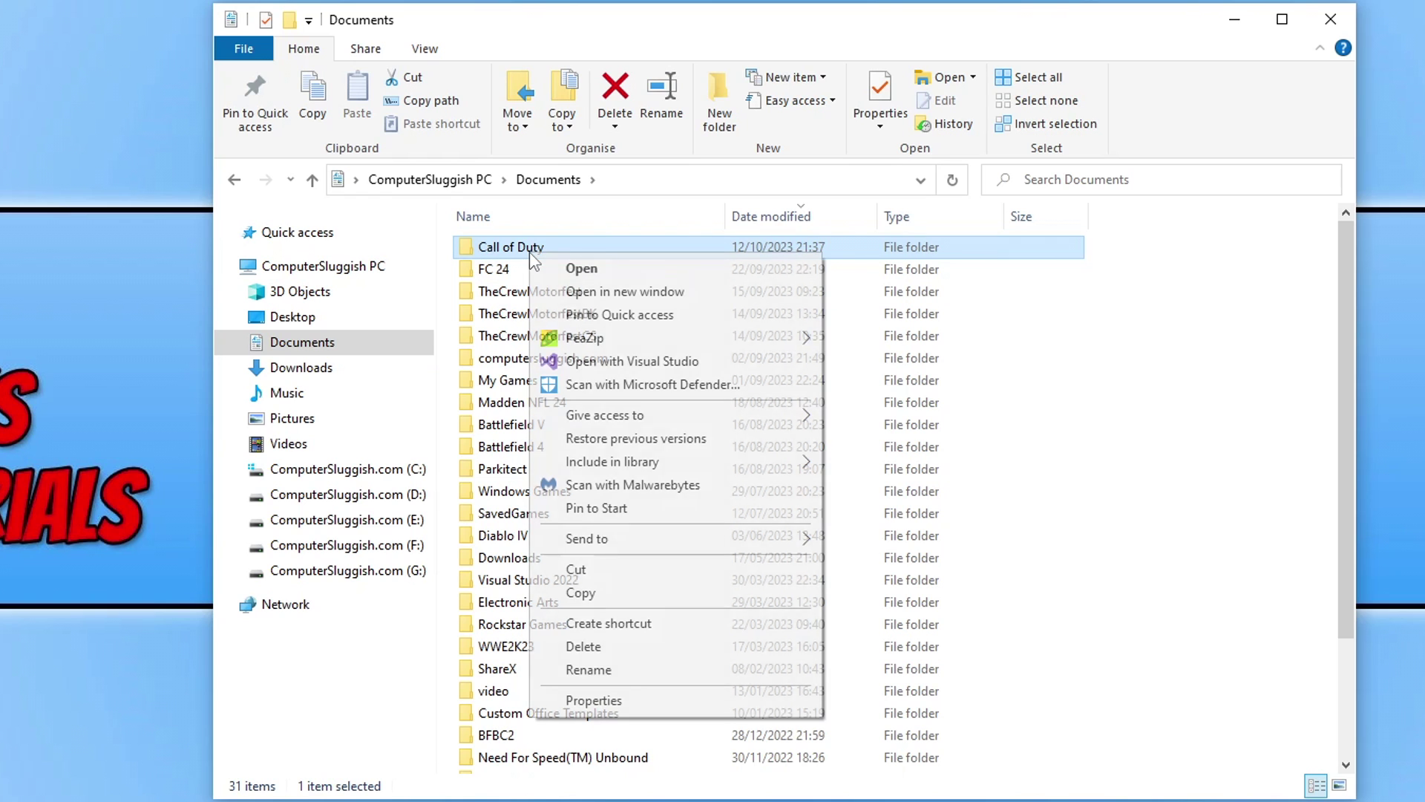
left_click(616, 670)
left_click(571, 254)
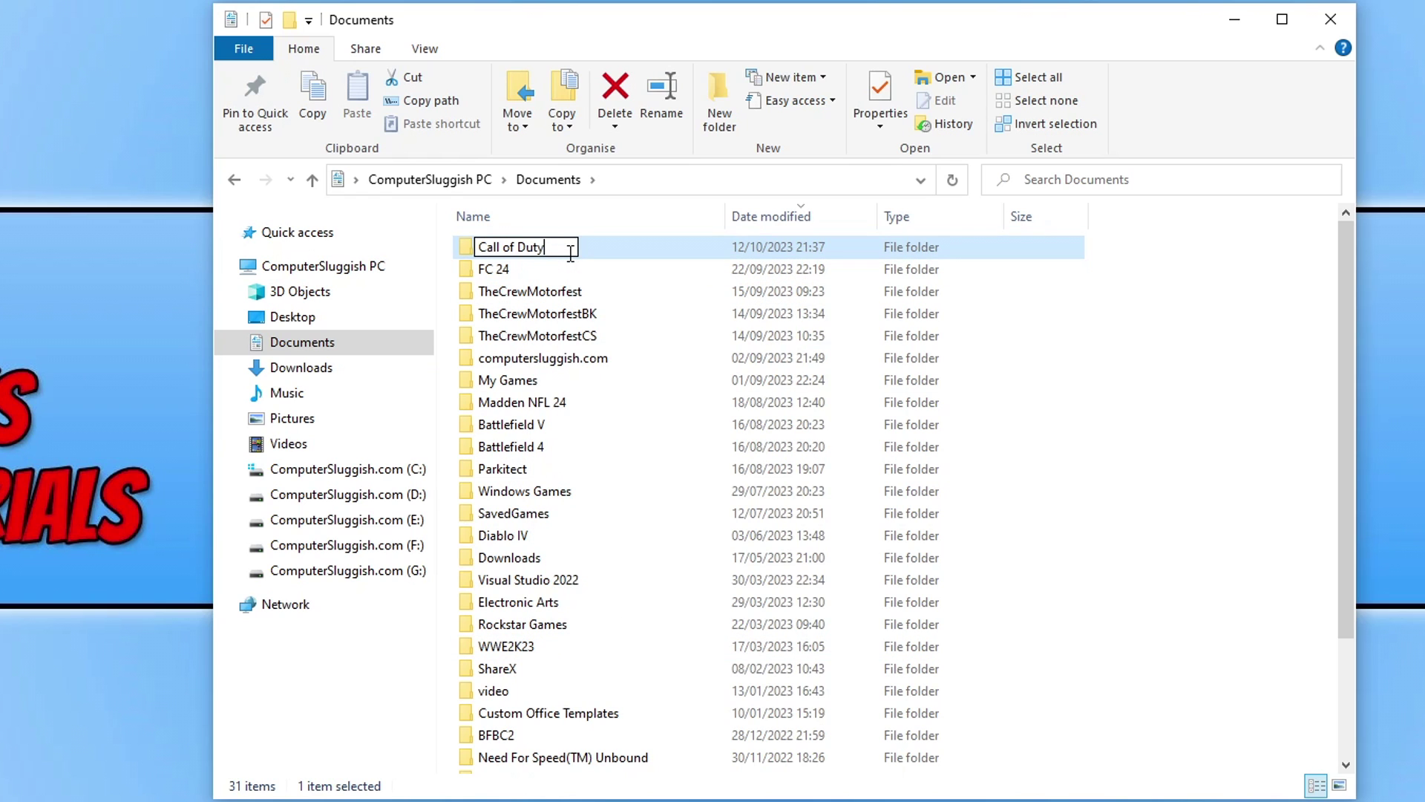
type("BK")
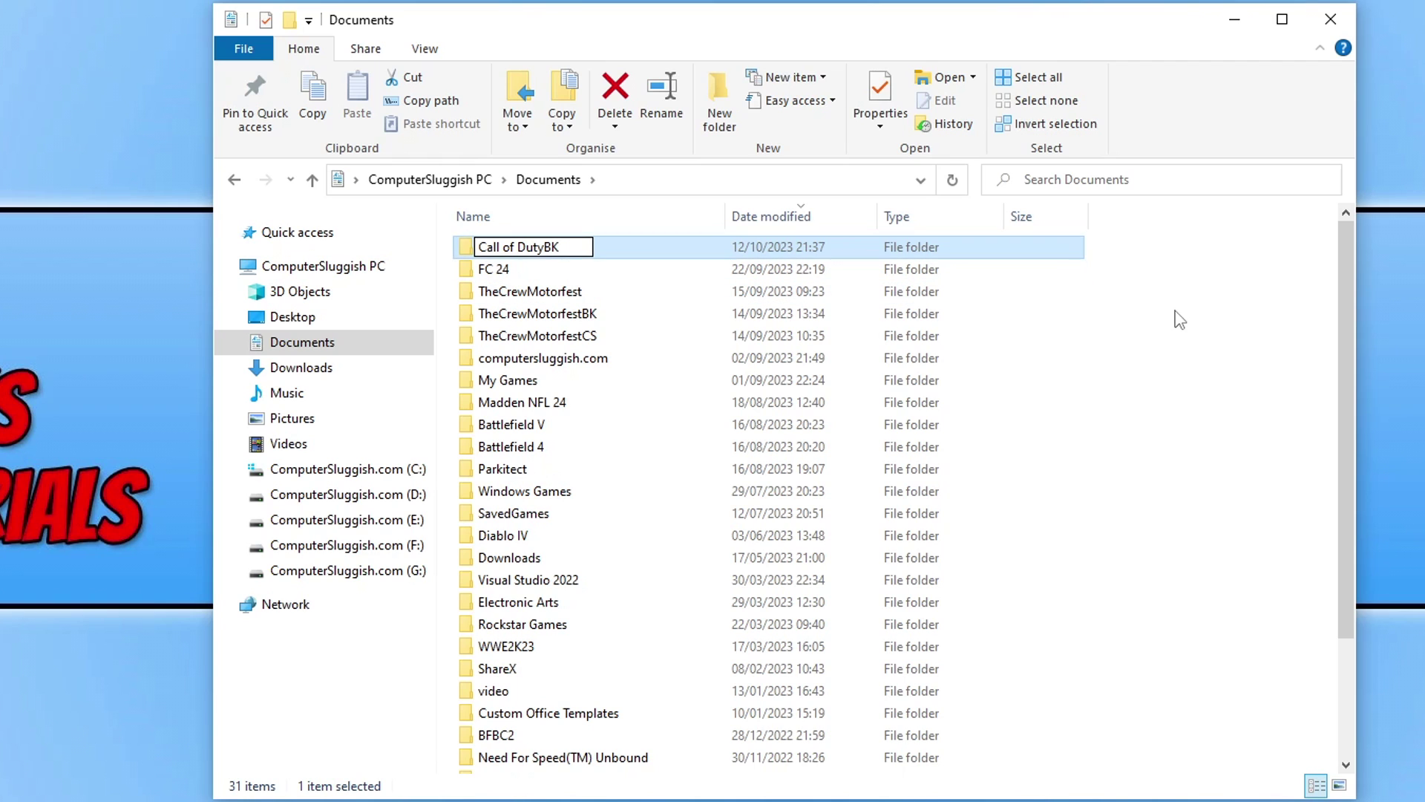
left_click(1179, 312)
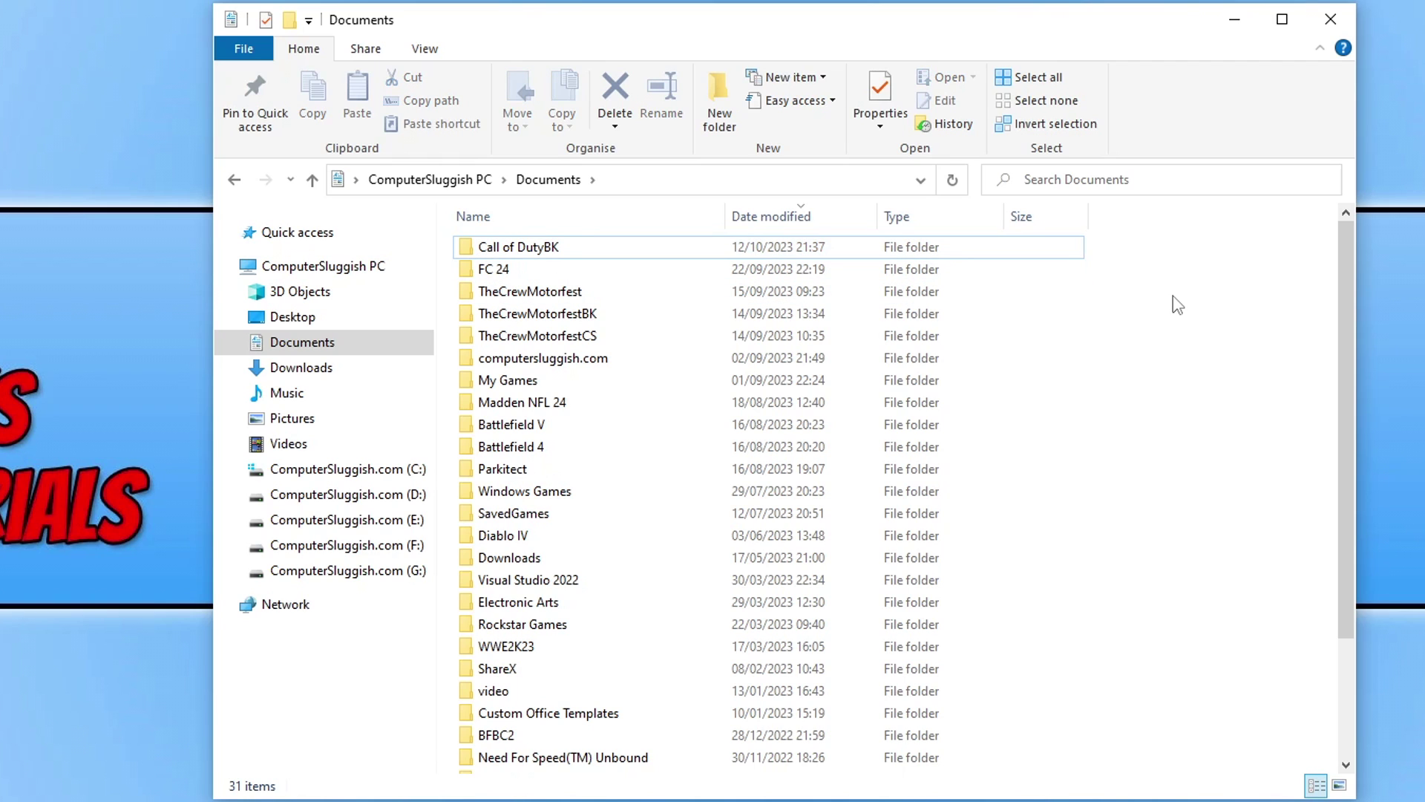
left_click(1330, 19)
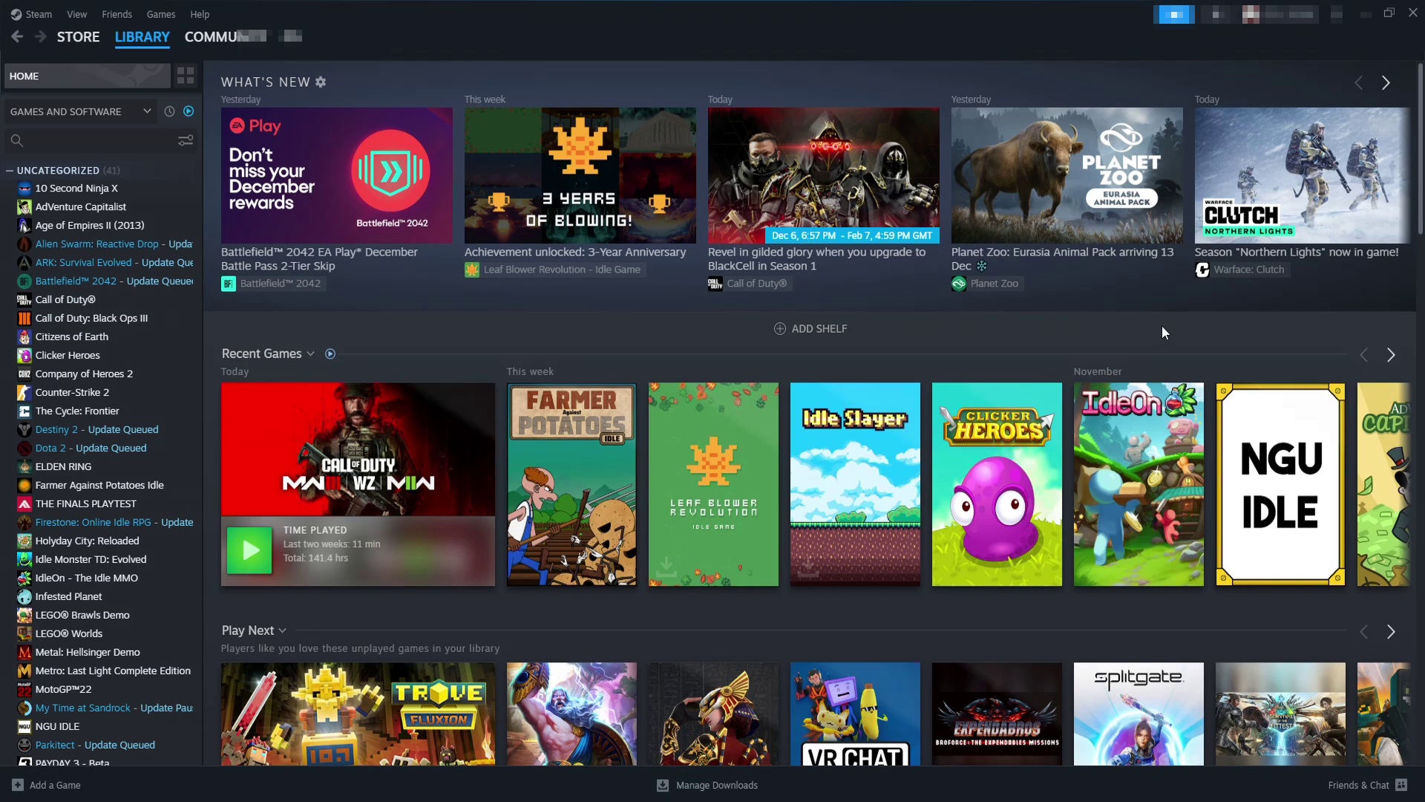
Step: Open the Installed Files page of Call of Duty® Properties from the Steam Library
right_click(102, 300)
left_click(162, 418)
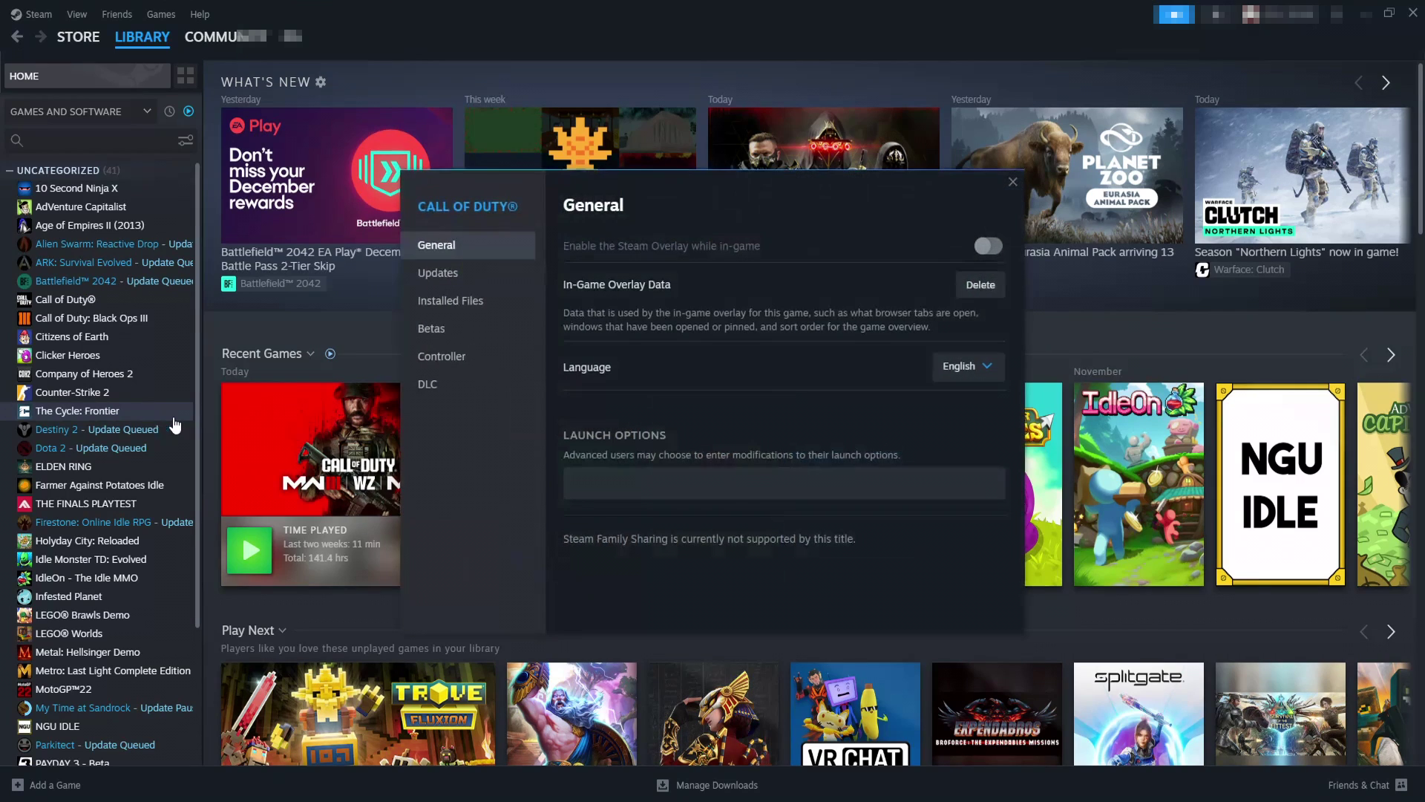
left_click(479, 313)
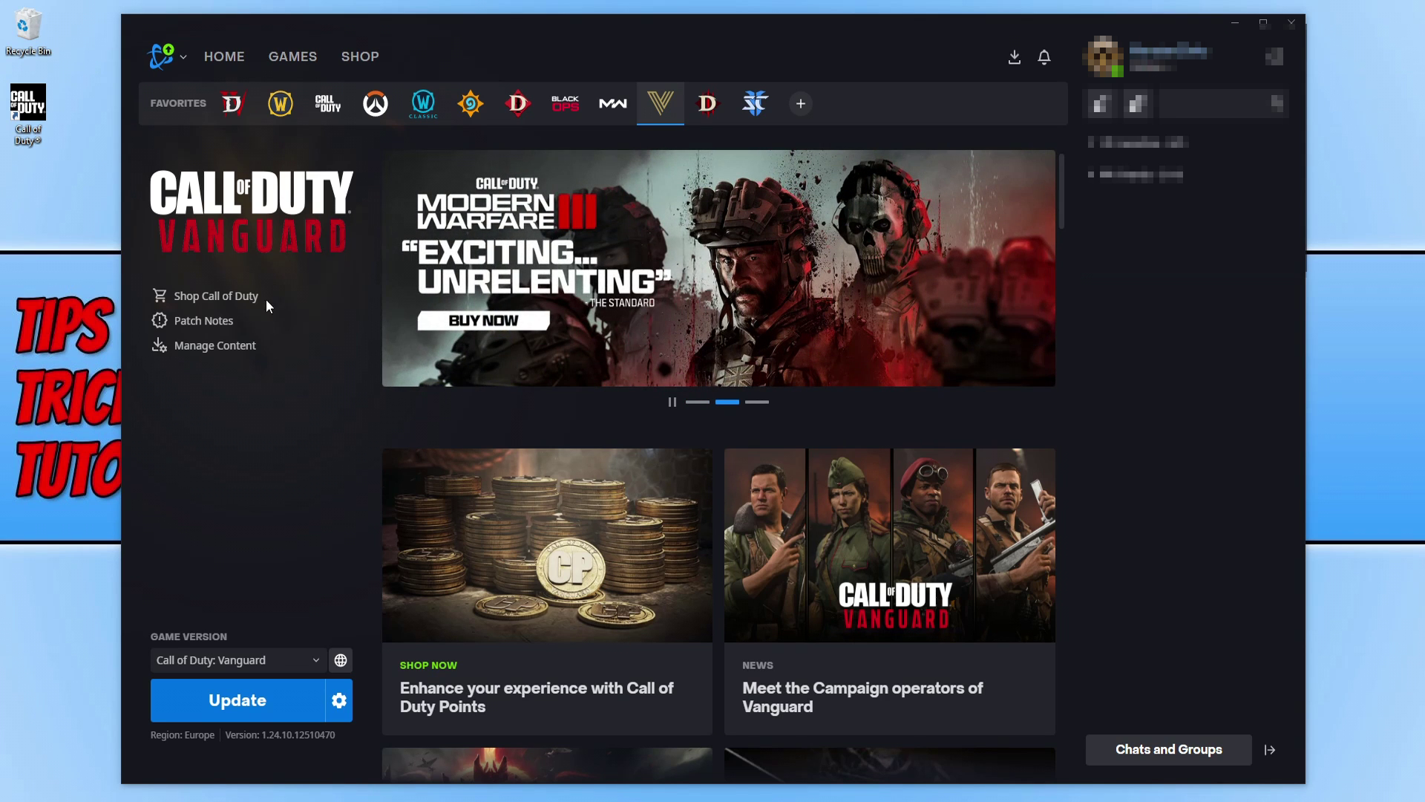
Step: Pause the promo banner and bring up Scan and Repair for Call of Duty: Vanguard
left_click(673, 401)
left_click(341, 705)
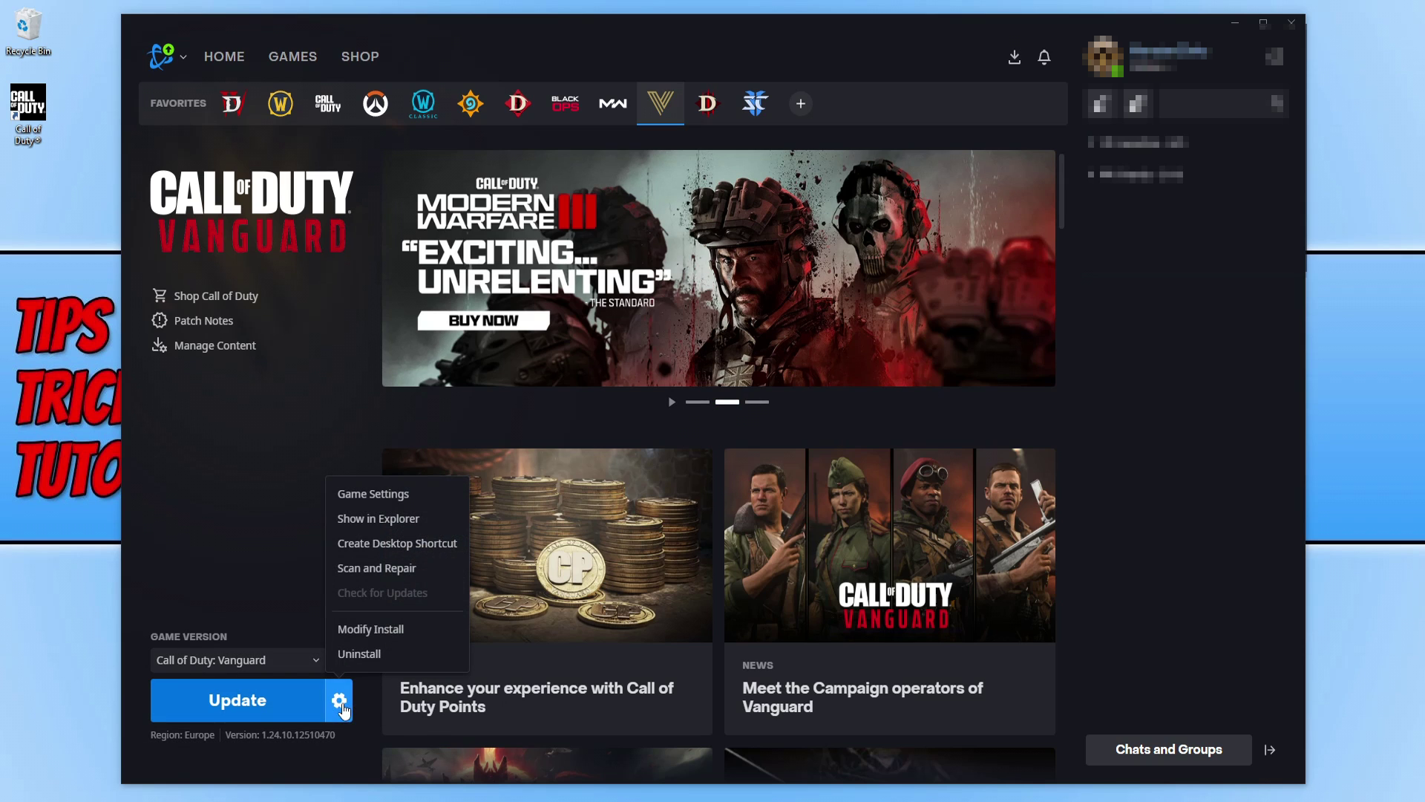
left_click(436, 571)
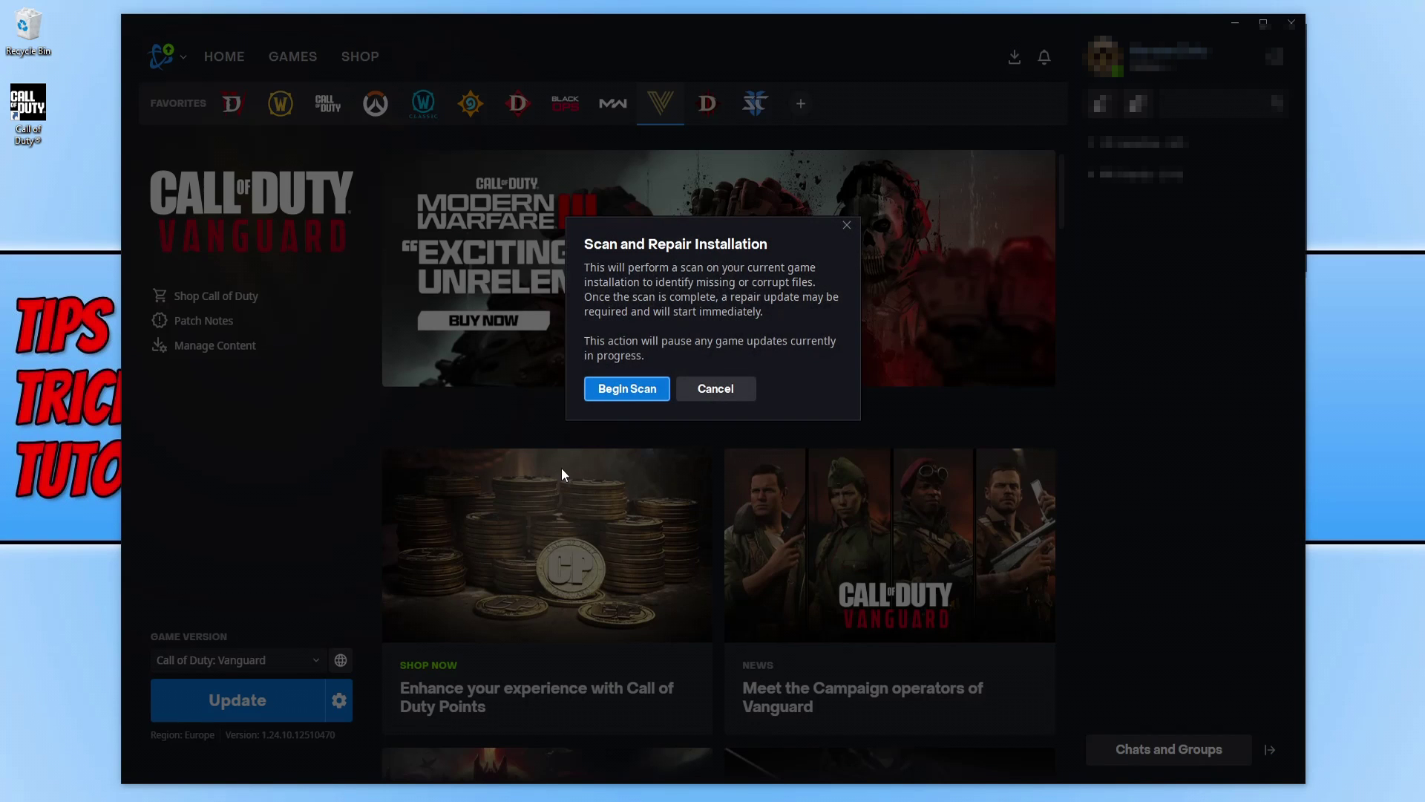